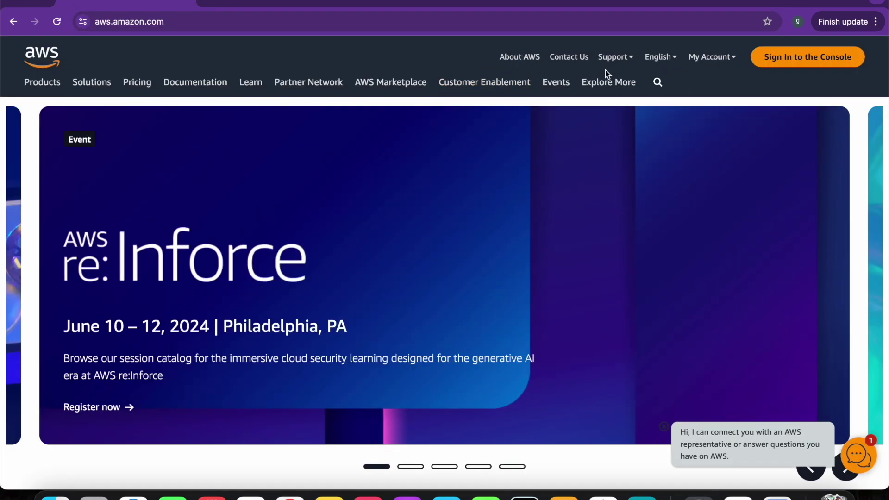
- Sign in to the AWS console as the root user with the saved account email and password
left_click(794, 57)
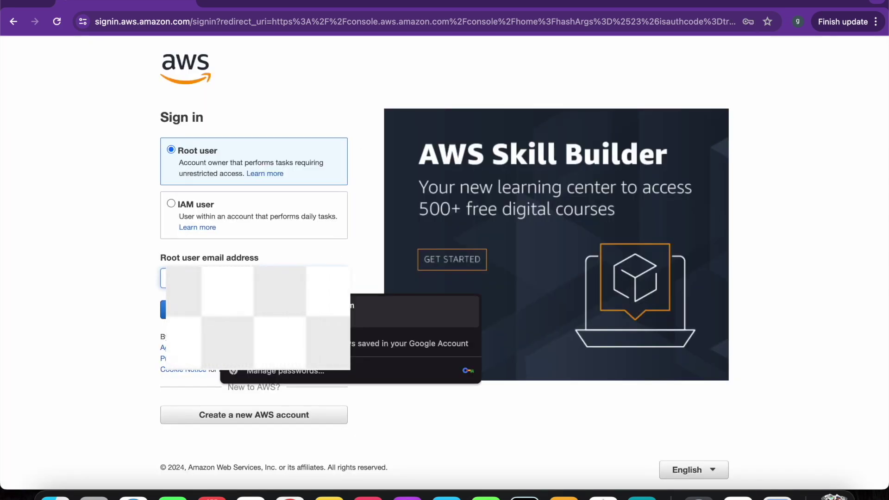
left_click(417, 324)
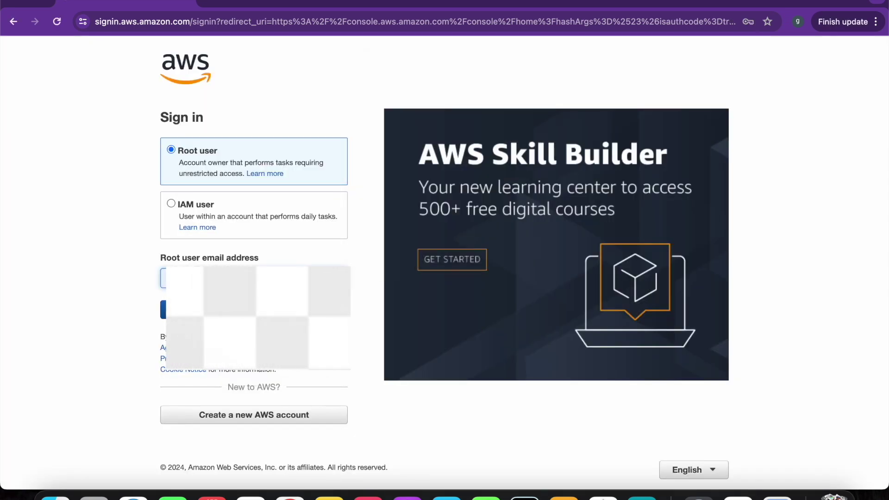
left_click(289, 314)
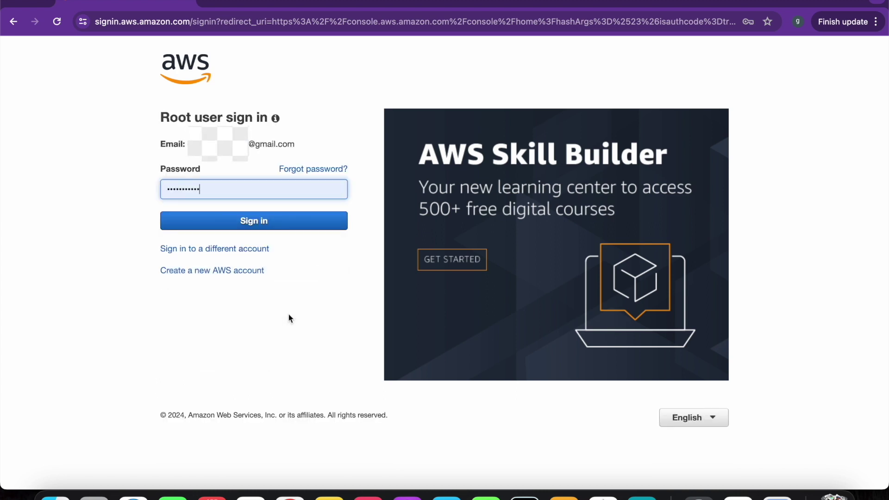
left_click(296, 220)
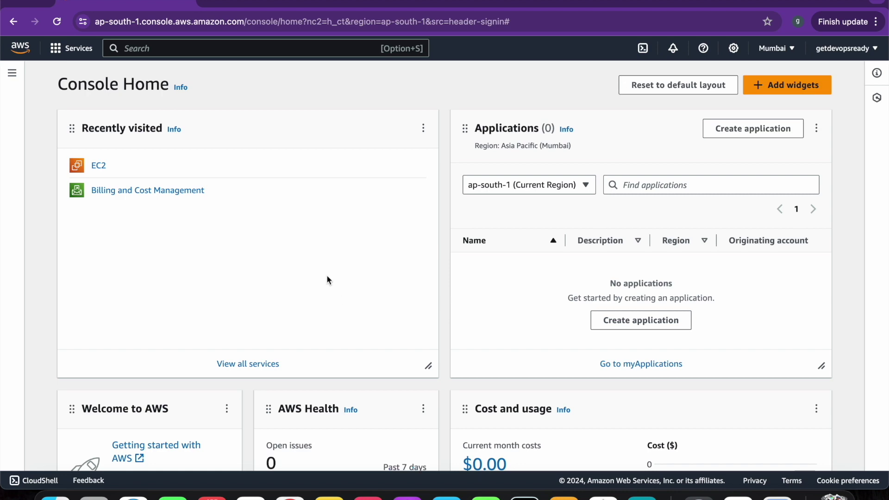
- Open the running instances list in EC2 and remove its instance-state filter
left_click(98, 166)
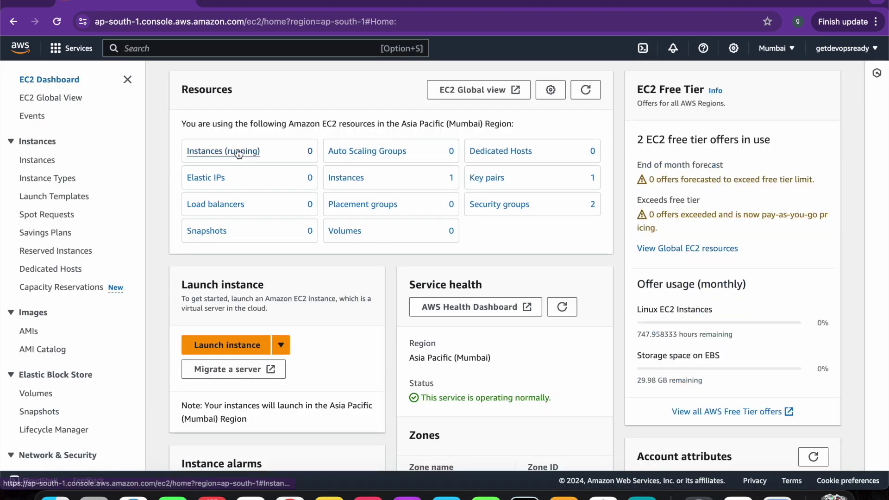
left_click(239, 152)
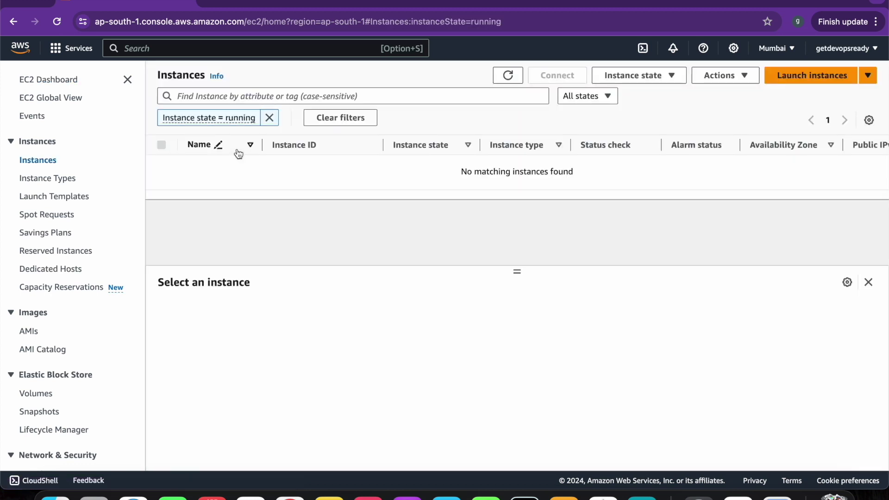
left_click(271, 118)
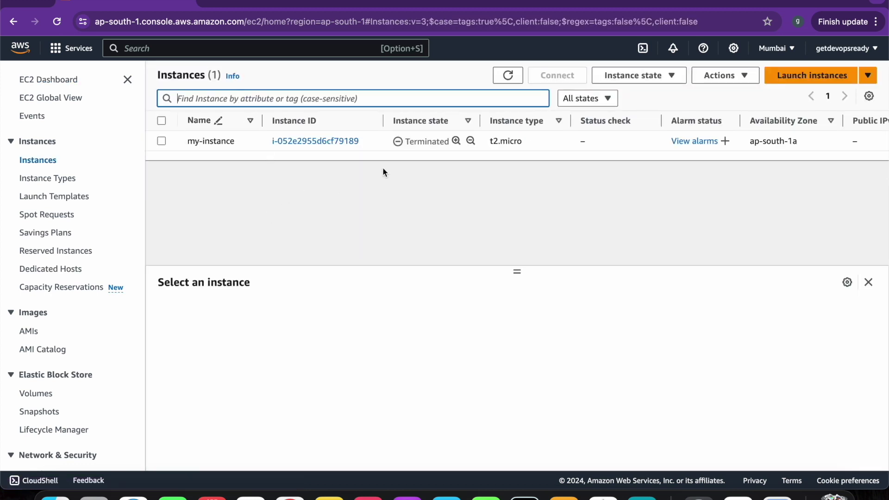
- Start launching a new EC2 instance and name it my-ec2-instance
left_click(434, 142)
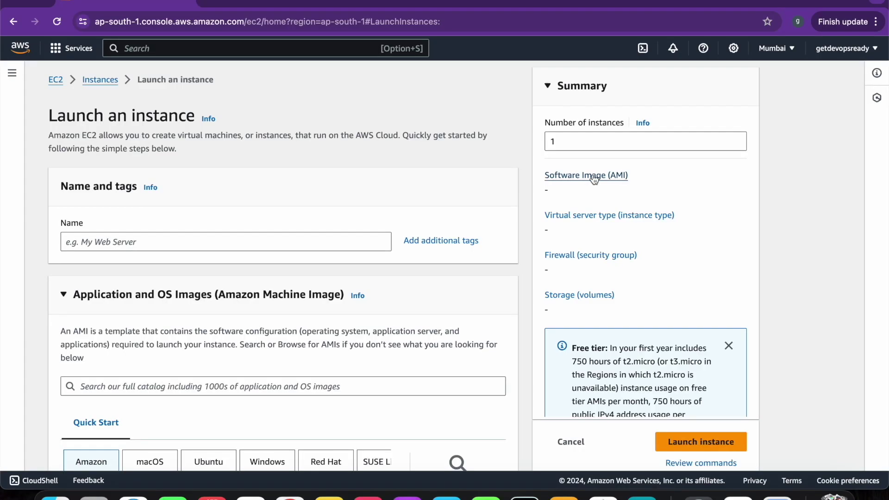
left_click(150, 243)
type("my-ec2-instance")
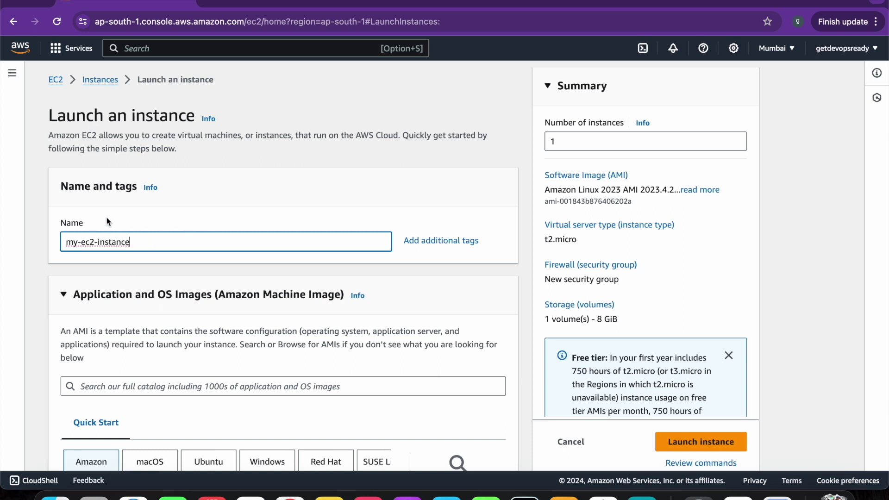
left_click_drag(87, 223, 63, 227)
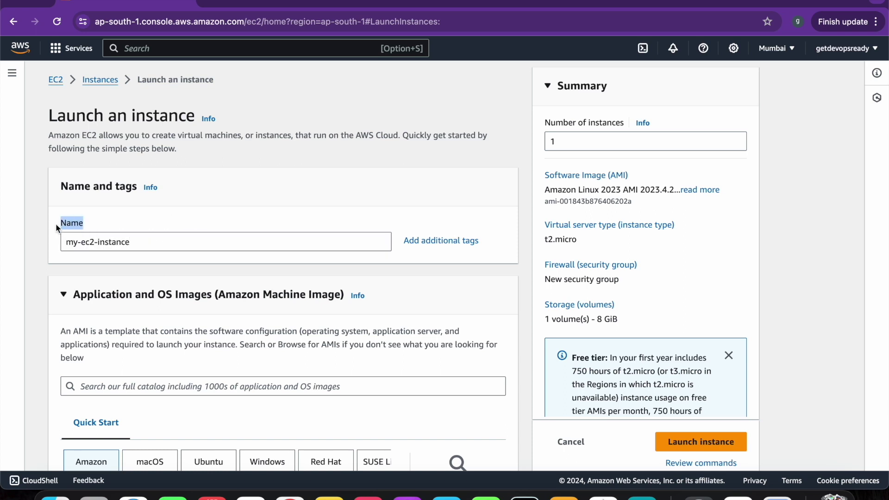
left_click(124, 224)
- Choose test-instance-ssh-key as the login key pair for the new instance
scroll(242, 204, "down", 2)
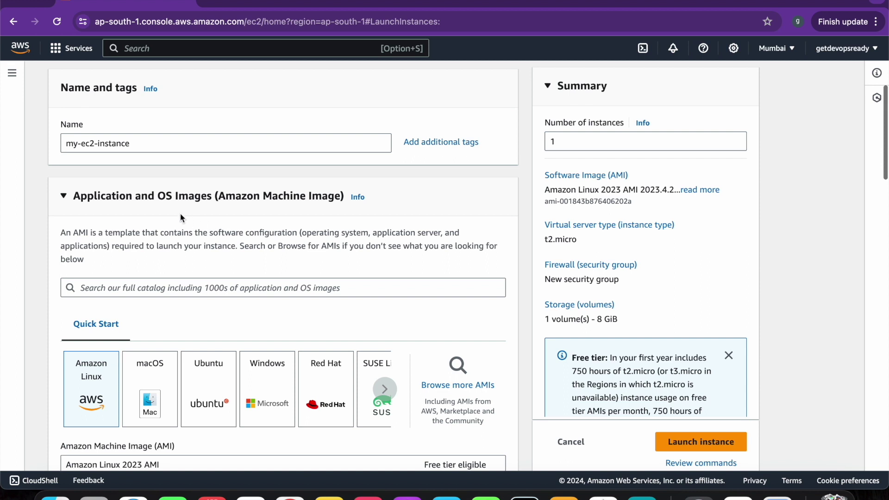
scroll(222, 284, "down", 3)
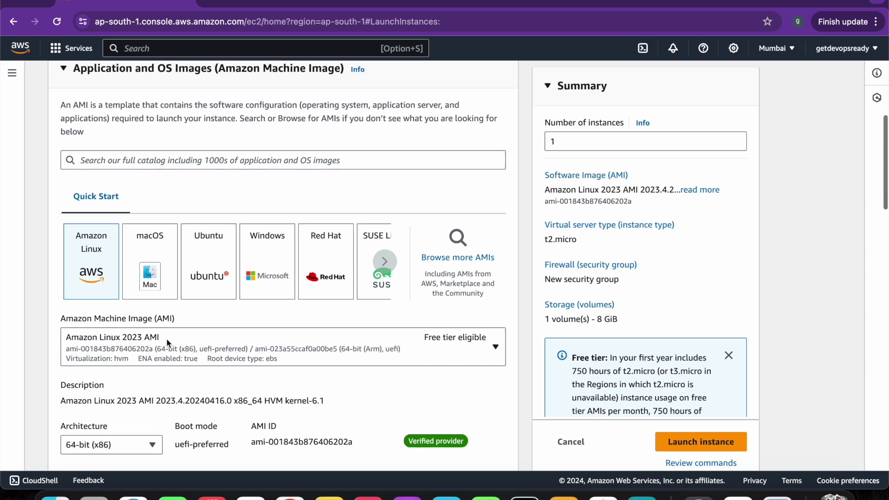
scroll(166, 339, "down", 1)
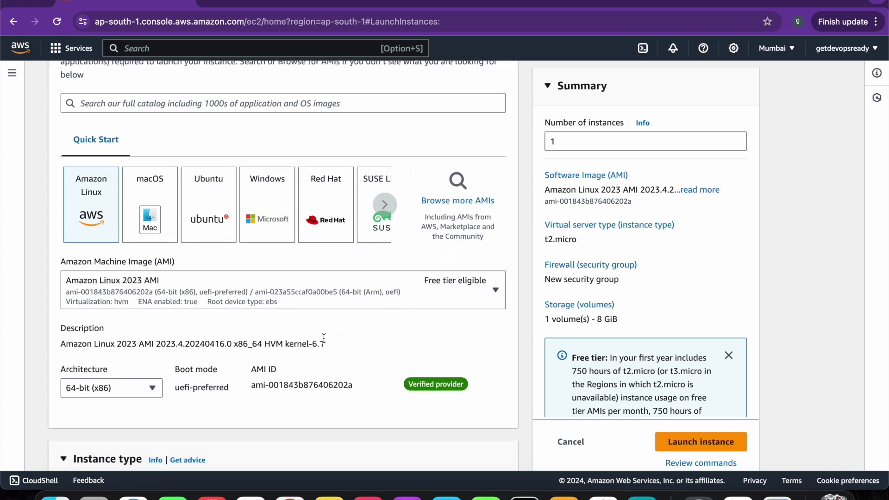
scroll(324, 338, "down", 1)
scroll(324, 338, "down", 5)
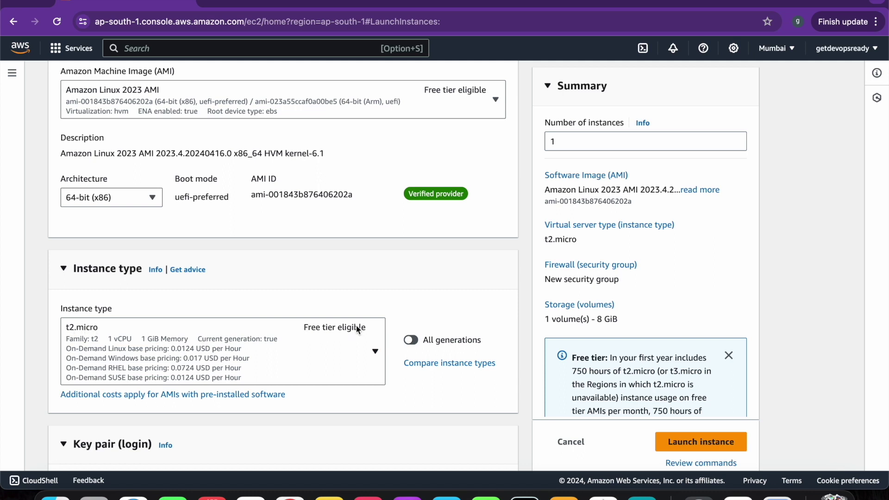
scroll(369, 395, "down", 6)
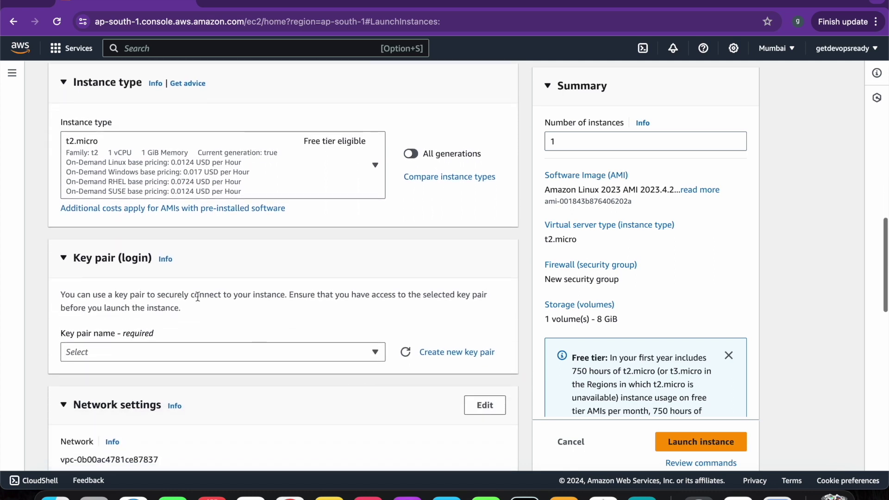
scroll(167, 278, "down", 3)
left_click(234, 266)
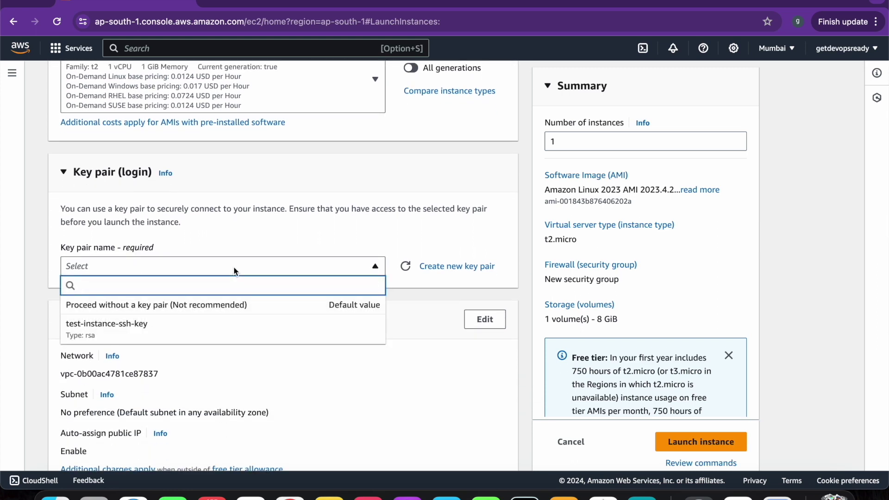
left_click(137, 326)
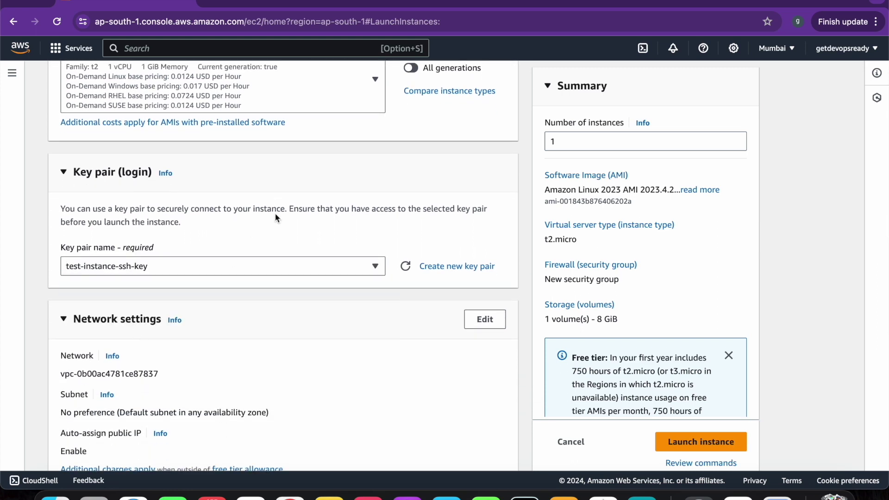
- Use an existing security group in the network settings and select the one named default
scroll(265, 243, "down", 3)
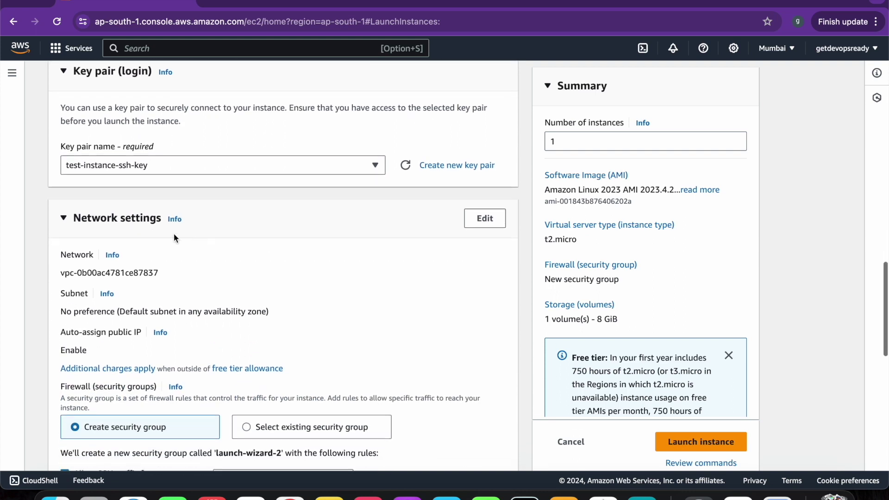
scroll(121, 273, "down", 1)
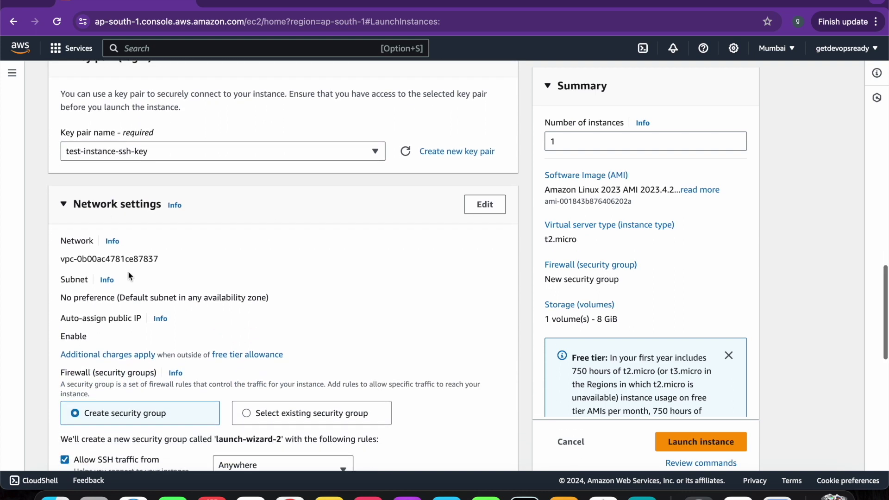
left_click_drag(61, 249, 130, 250)
scroll(130, 250, "down", 1)
left_click_drag(66, 280, 188, 281)
scroll(188, 283, "down", 3)
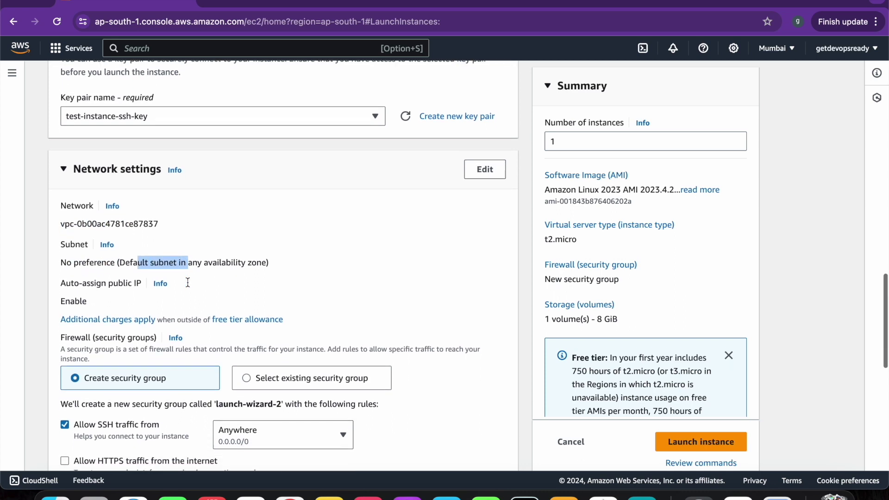
scroll(187, 282, "down", 2)
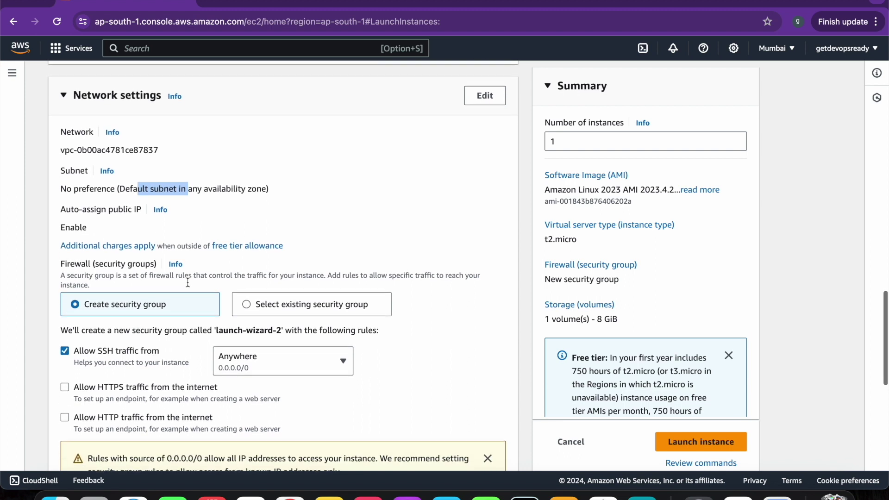
left_click(249, 285)
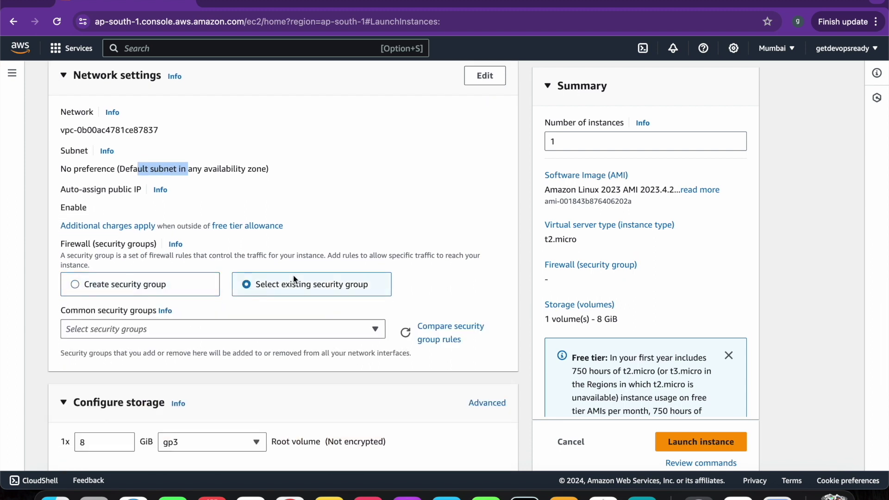
scroll(294, 278, "down", 1)
left_click(282, 295)
scroll(282, 291, "down", 1)
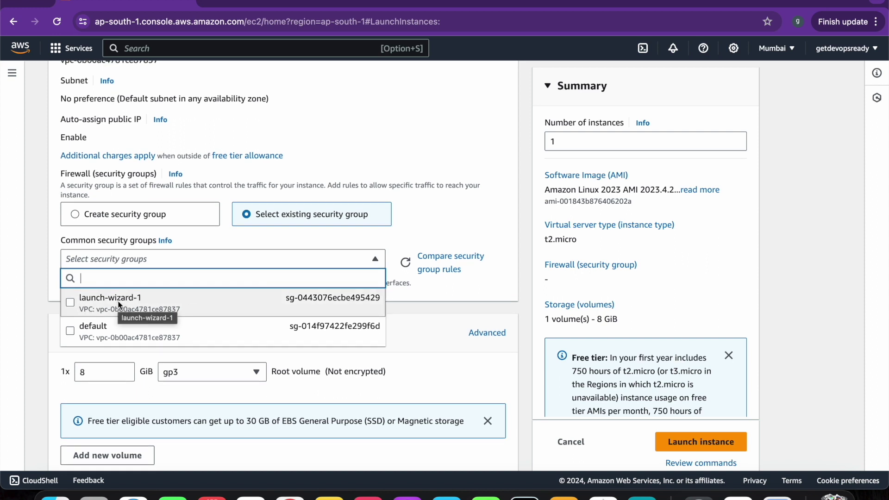
left_click(113, 332)
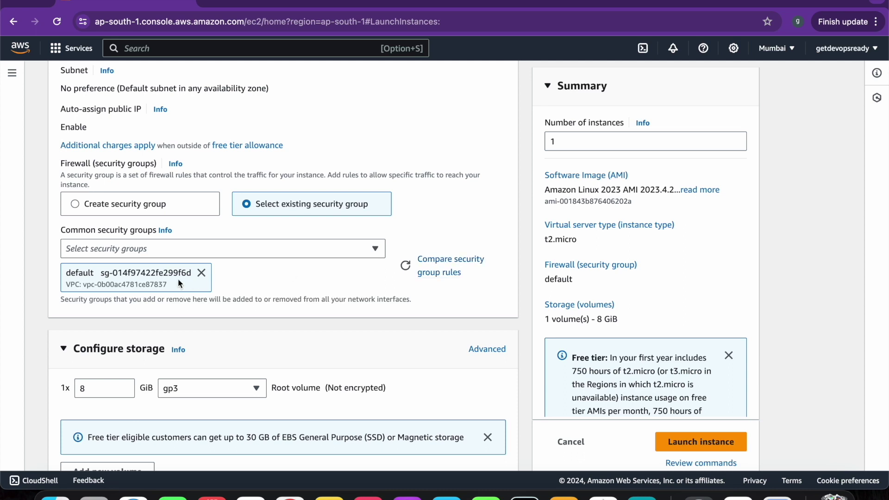
- Examine the root volume size and the free-tier storage allowance in the storage settings
scroll(199, 296, "down", 4)
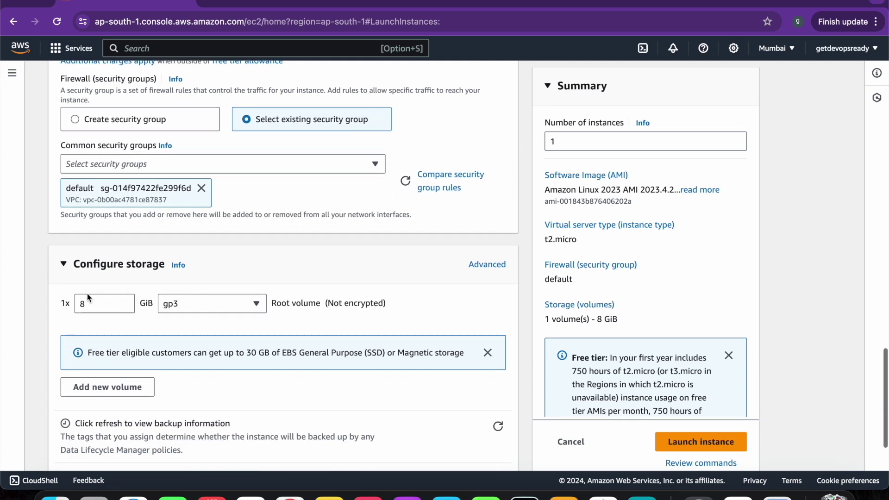
double_click(86, 305)
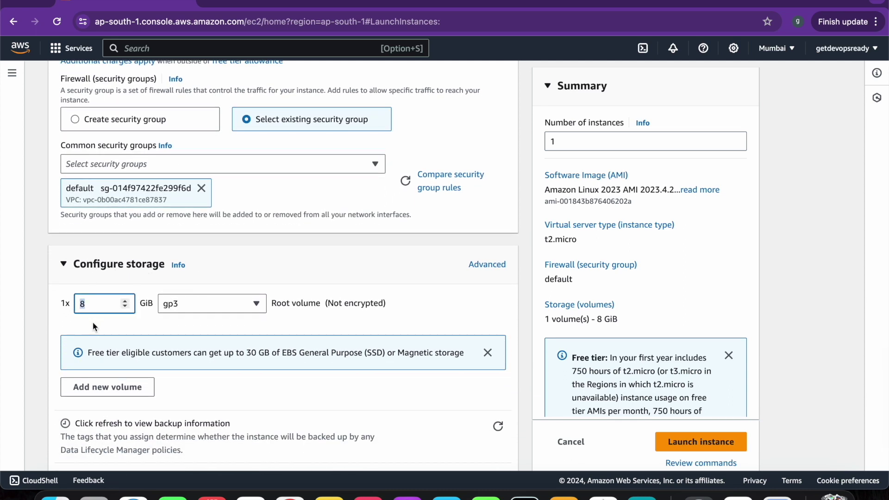
scroll(92, 320, "down", 4)
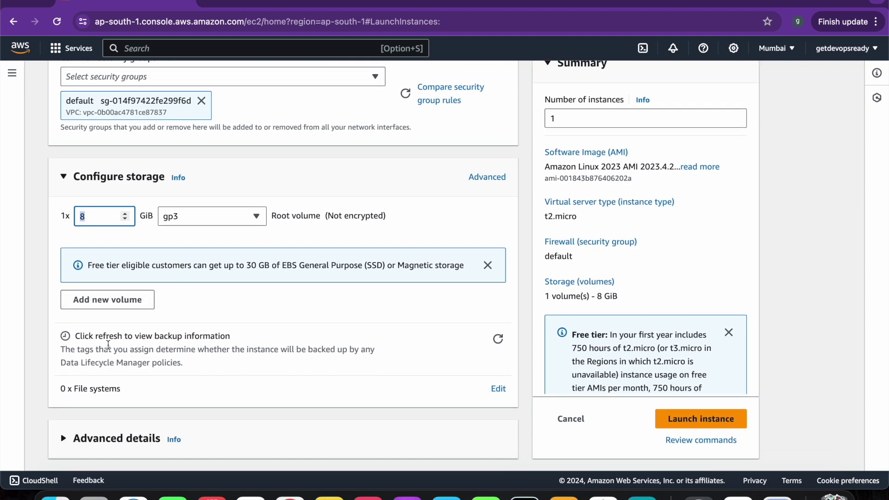
left_click_drag(247, 265, 329, 265)
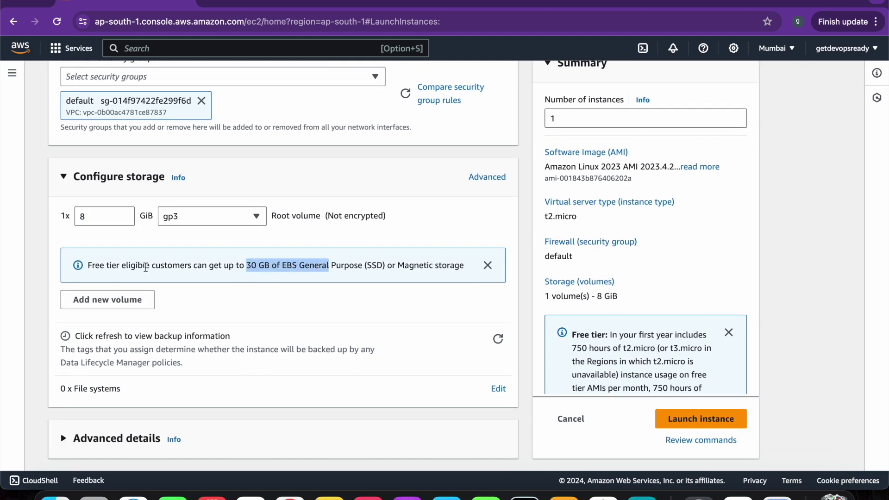
left_click(98, 265)
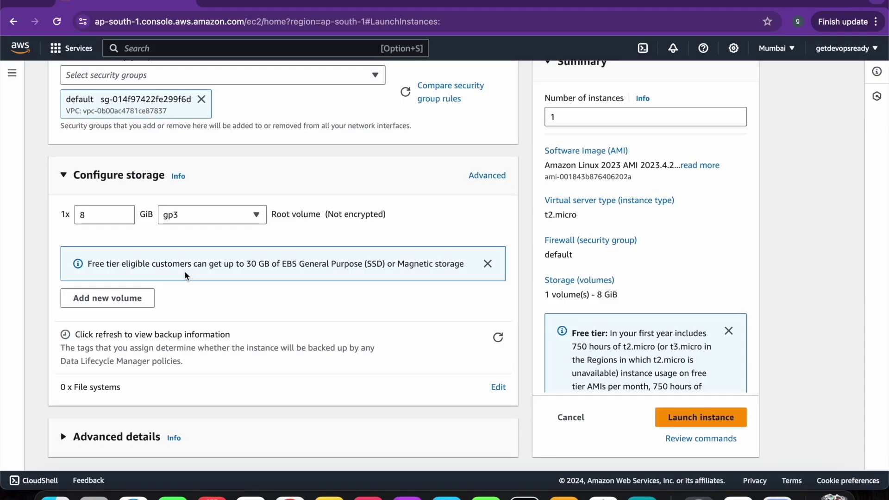
- Expand the advanced details of the launch form and locate the optional User data field
left_click(65, 439)
scroll(182, 370, "down", 8)
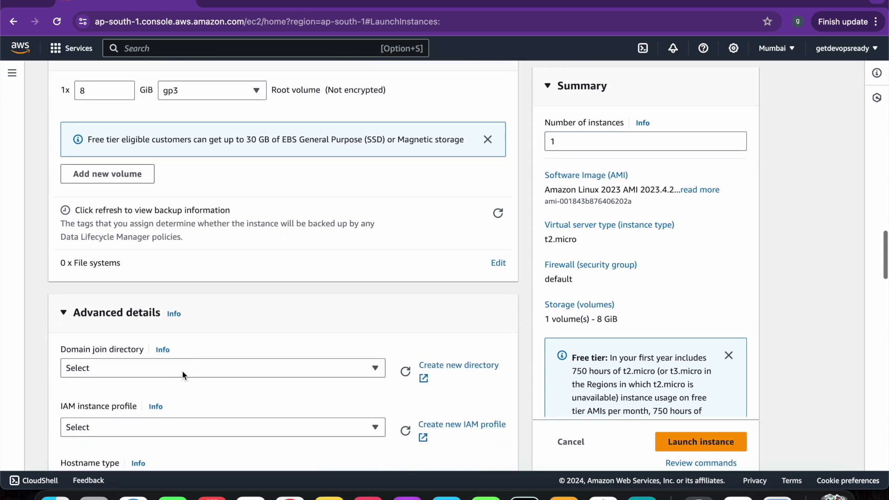
scroll(183, 375, "down", 10)
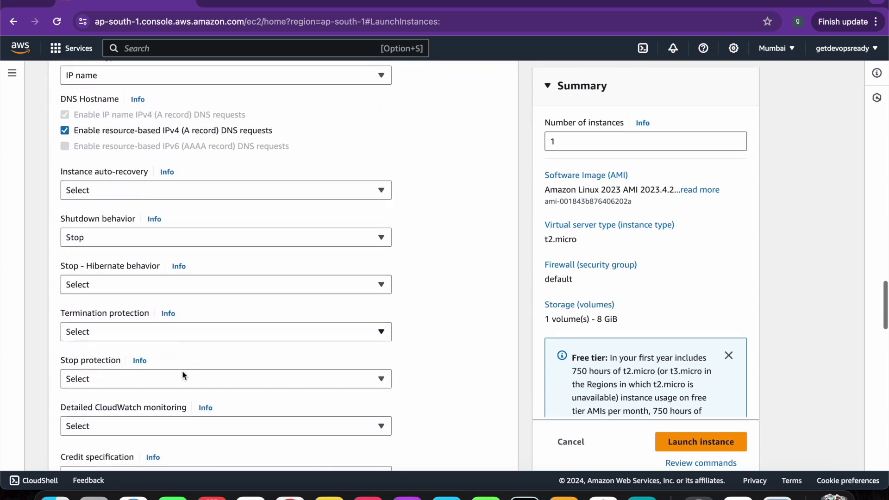
scroll(183, 375, "down", 10)
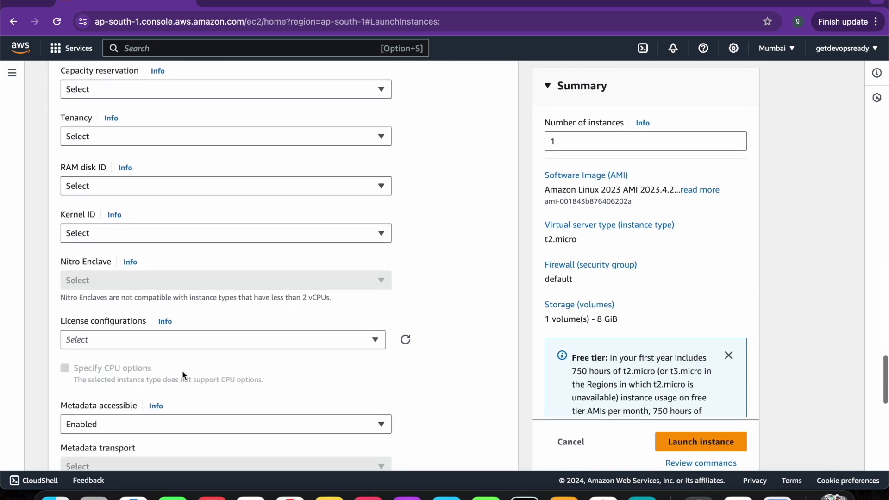
scroll(182, 370, "down", 10)
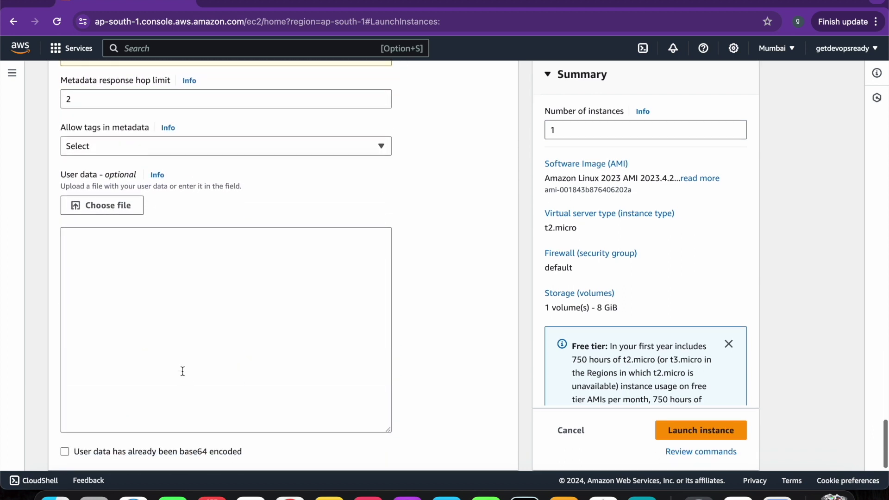
scroll(181, 369, "up", 2)
left_click_drag(61, 242, 138, 242)
scroll(127, 366, "down", 2)
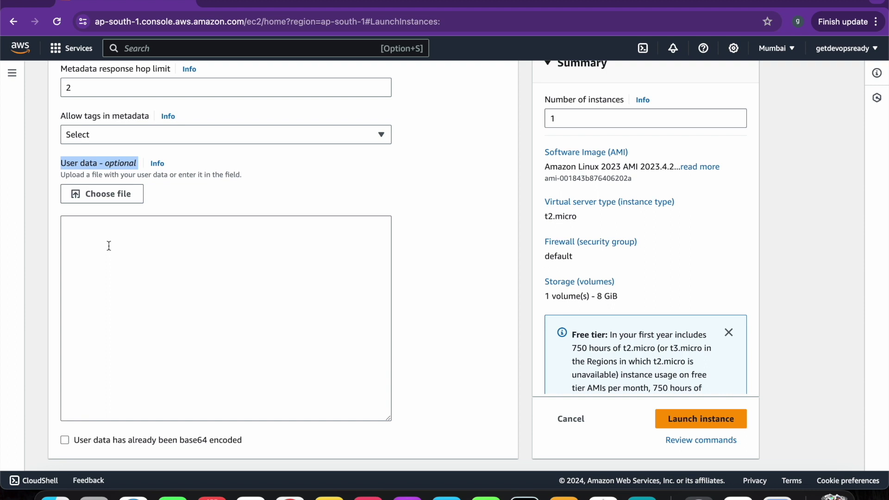
left_click_drag(73, 175, 241, 175)
- Enter this user data script, one command per line: #!/bin/bash, sudo yum update -y, sudo yum install httpd -y, sudo systemctl start httpd, sudo systemctl enable httpd
left_click(119, 269)
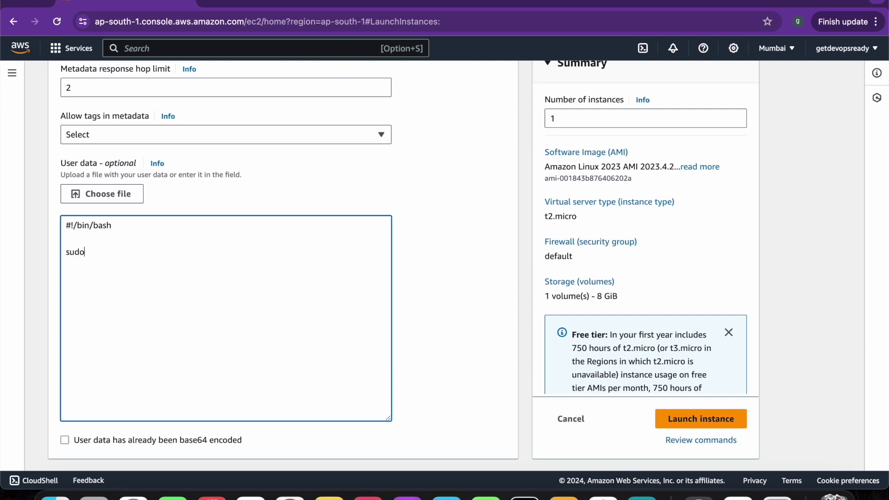
type("m install -y")
key("BackSpace")
key("BackSpace")
key("BackSpace")
key("BackSpace")
key("BackSpace")
key("BackSpace")
key("BackSpace")
key("BackSpace")
key("BackSpace")
key("BackSpace")
type("update -y  sudo yum install httpd -y")
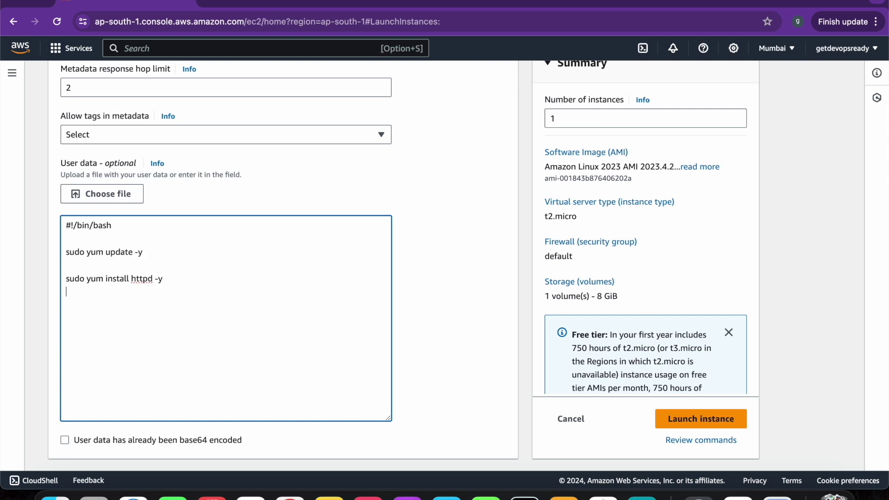
type("  sudo systemctl start ht")
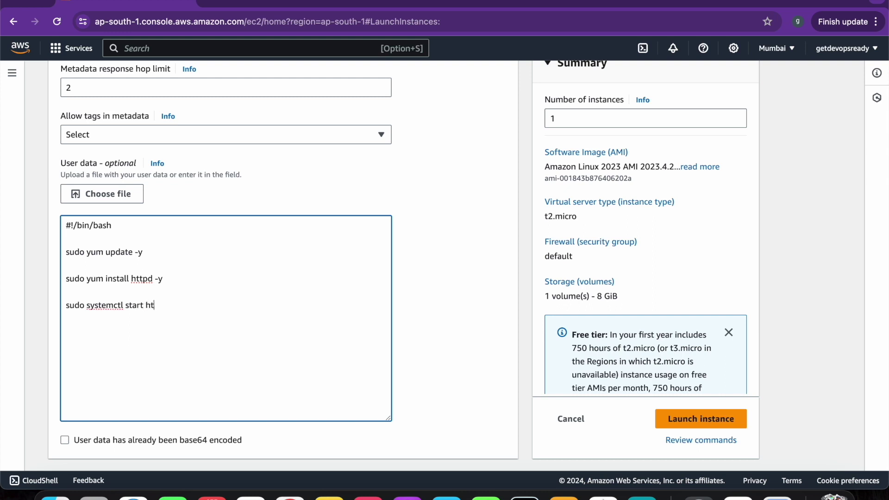
type("tpd  sudo systemctl enable httpd")
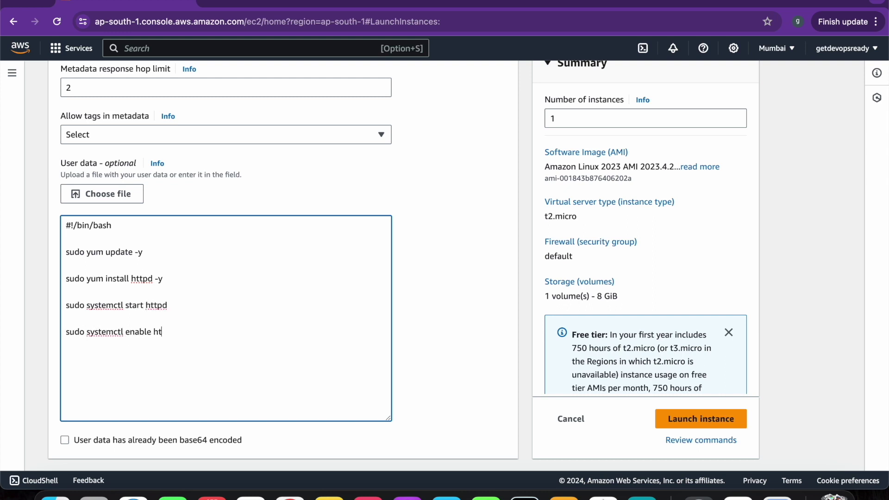
- Add comments above the four commands: # update yum packages, # install httpd service, # start httpd service, # start httpd service on reboot
left_click(66, 238)
key("Return")
type("# update yum packages")
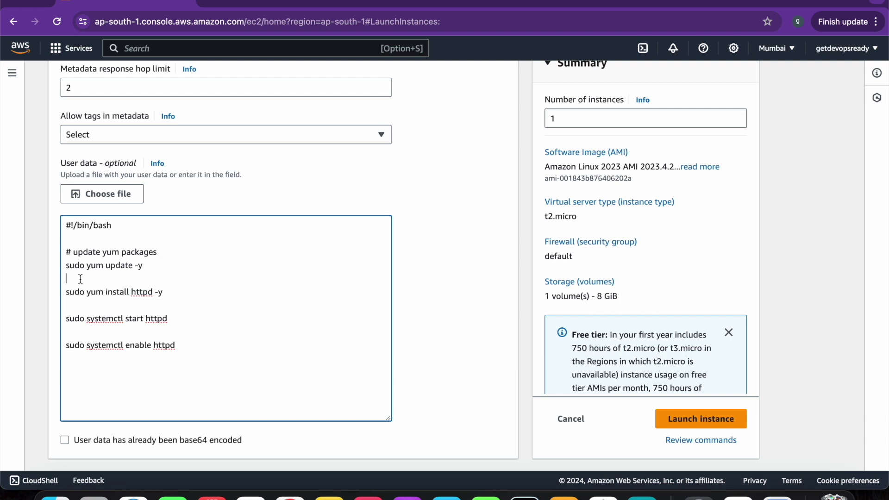
key("Return")
type("# install httpd service")
key("Return")
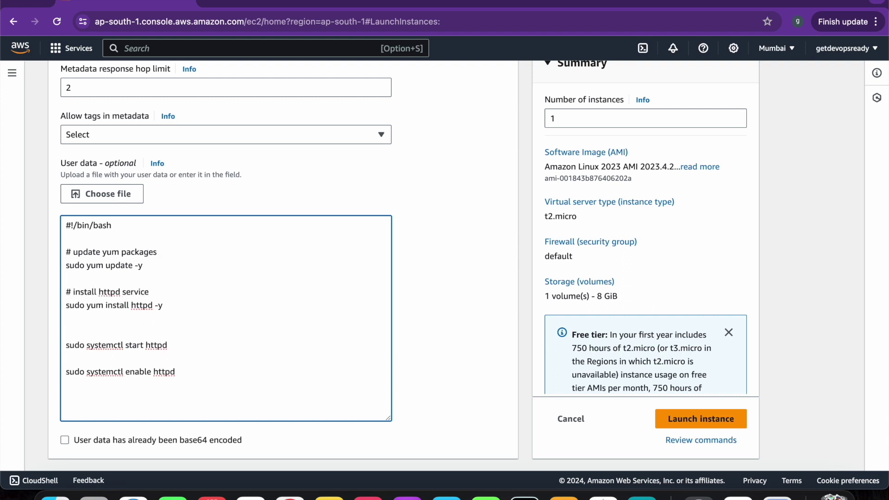
type("# start httpd service")
key("Return")
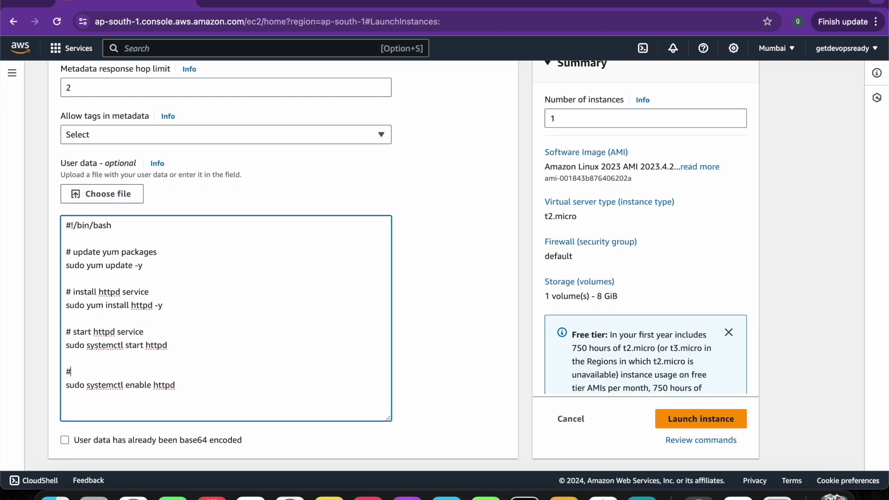
type("# start httpd service on reboot")
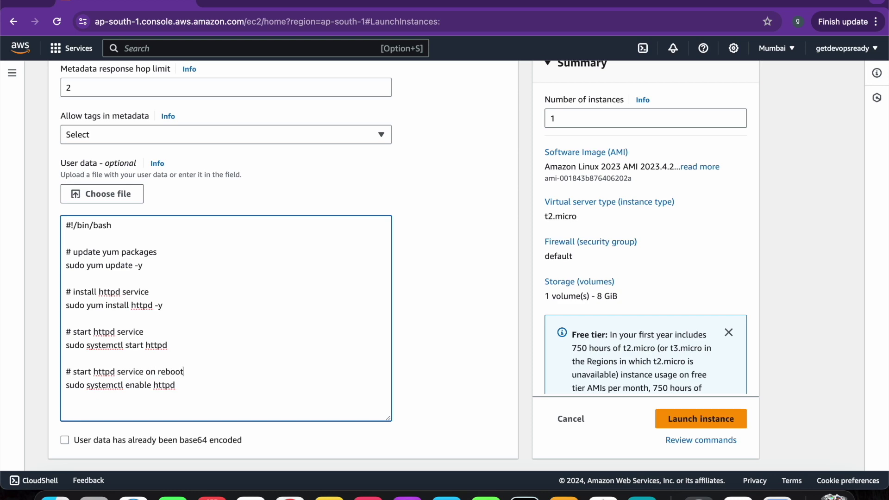
- Review the install and start commands in the user data script and launch the instance
left_click_drag(164, 305, 107, 306)
left_click_drag(177, 345, 66, 346)
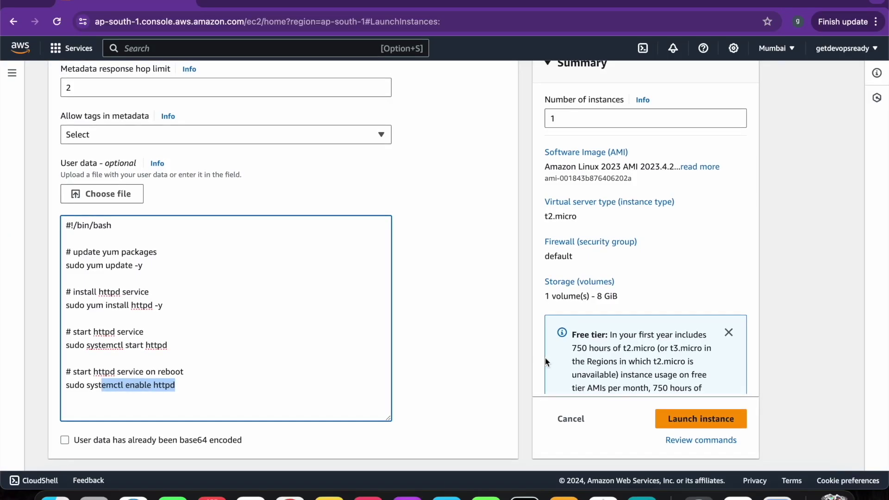
left_click(701, 420)
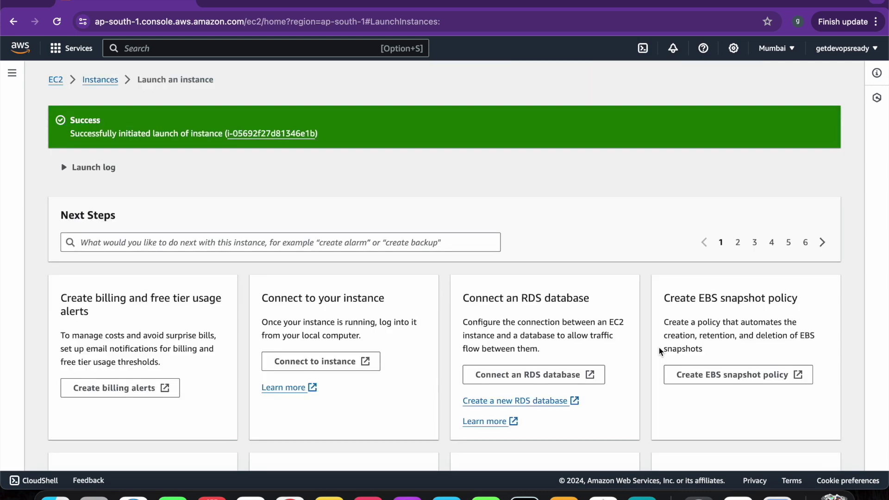
- Open the newly launched my-ec2-instance and try to connect to it through EC2 Instance Connect as ec2-user
left_click(282, 134)
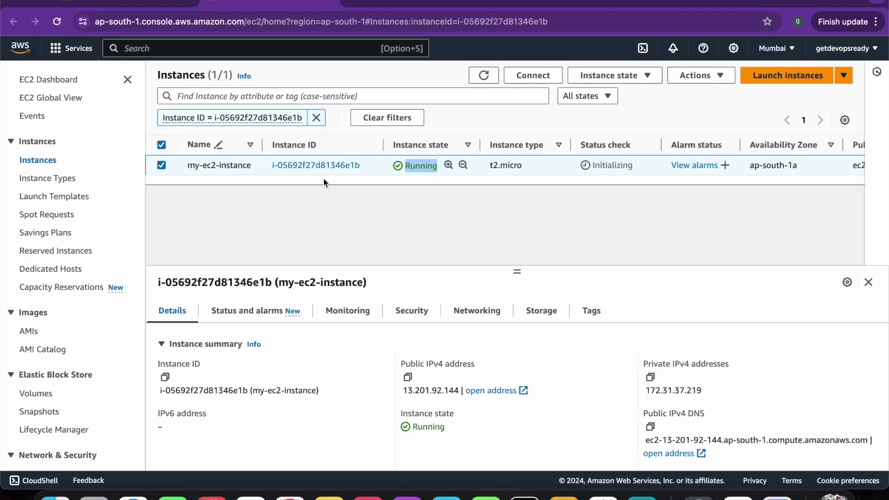
left_click(321, 165)
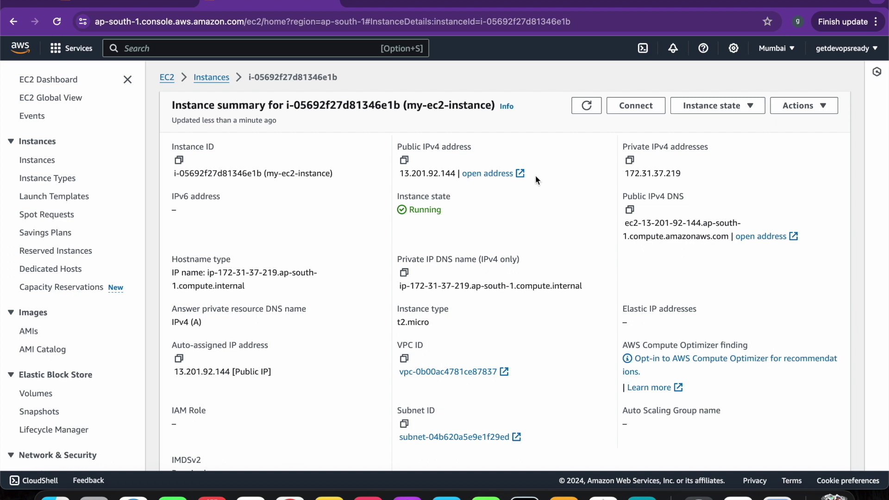
left_click(627, 108)
scroll(533, 178, "down", 2)
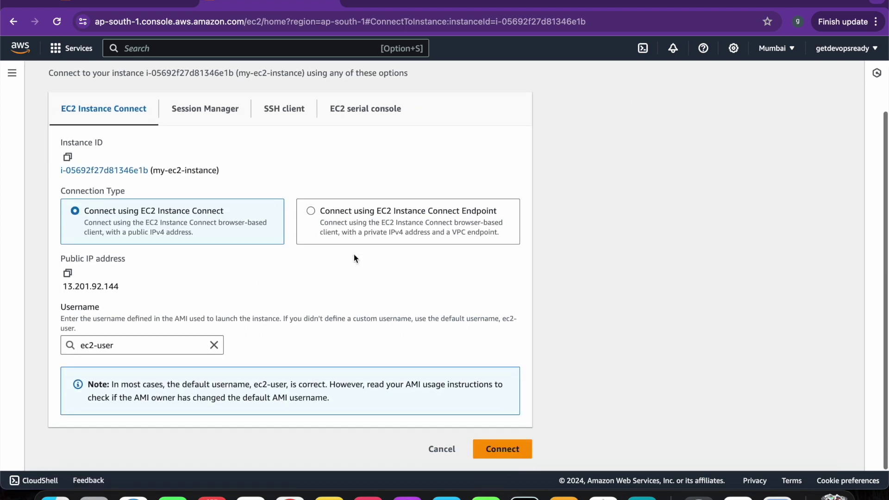
left_click(499, 452)
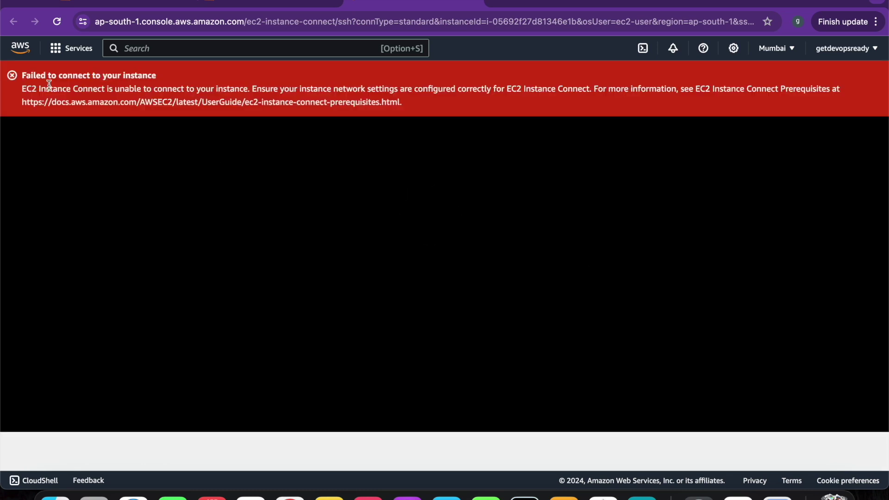
- Read the connection error text, including its advice on network settings and prerequisites
left_click_drag(23, 76, 152, 75)
left_click_drag(26, 89, 538, 91)
left_click(599, 92)
left_click_drag(600, 91, 702, 92)
left_click_drag(334, 90, 399, 89)
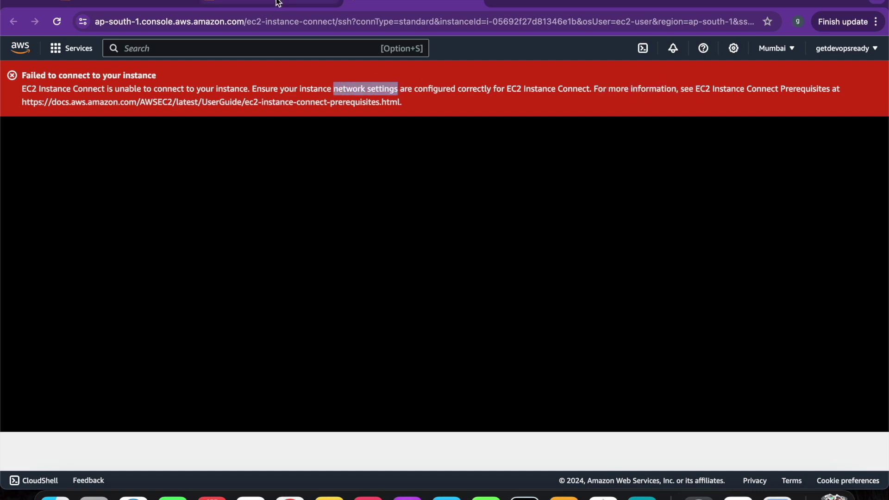
- Return to the instance summary page and search it for subnet and for sec to locate the security details
left_click(277, 7)
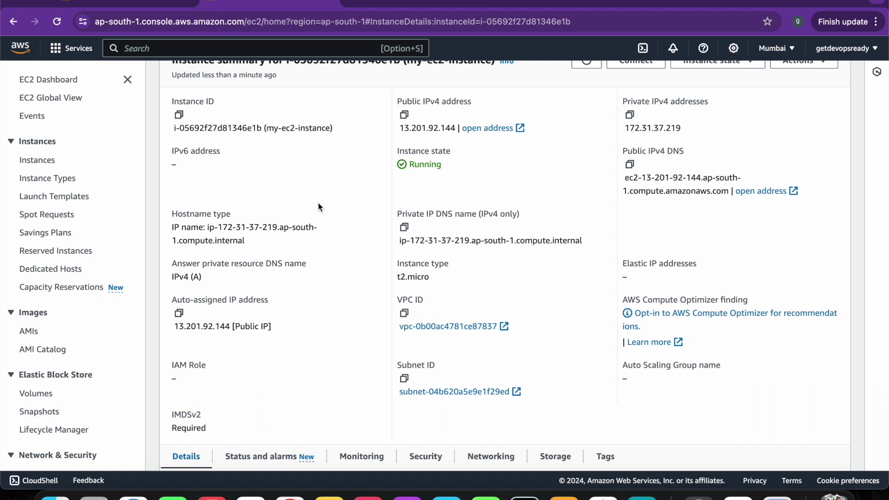
key("super+f")
type("subnet")
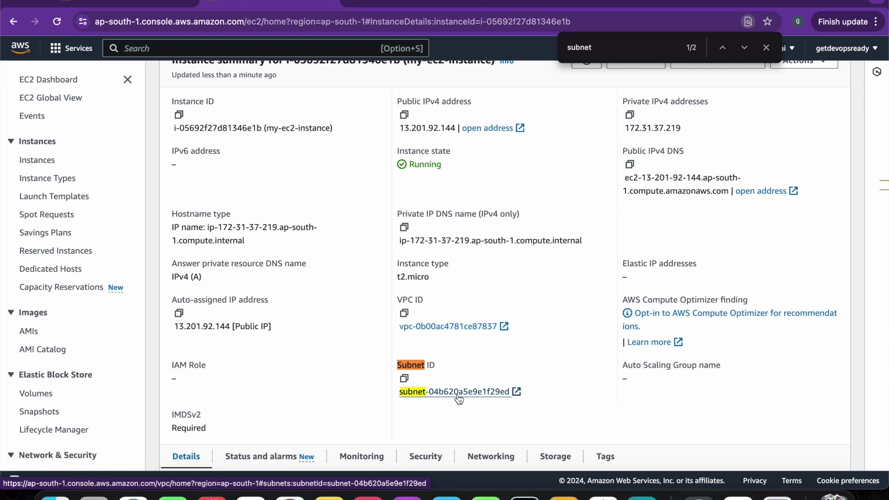
key("BackSpace")
key("BackSpace")
key("BackSpace")
key("BackSpace")
key("BackSpace")
key("BackSpace")
type("sec")
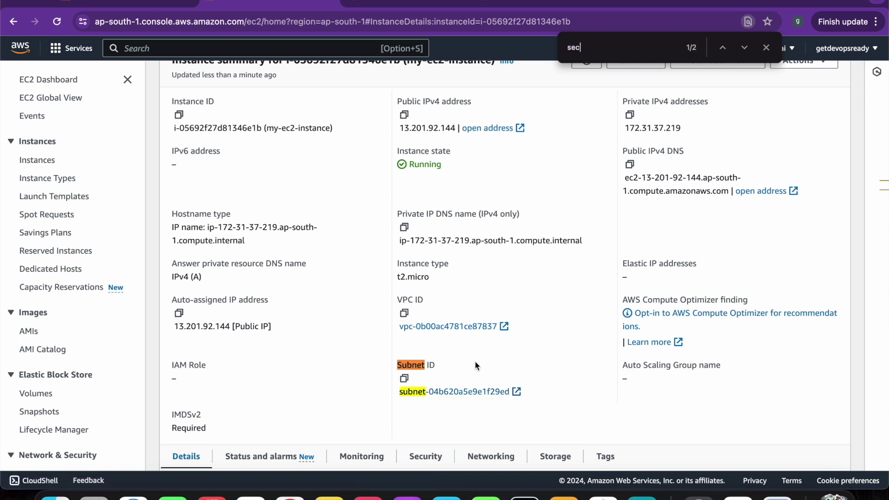
scroll(475, 360, "down", 4)
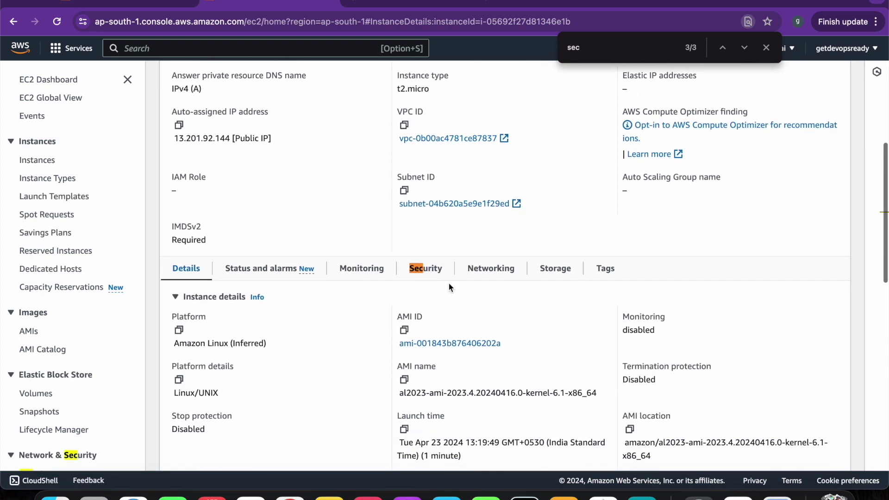
- Open the default security group from the instance's security details and inspect its existing inbound rule
left_click(438, 269)
scroll(437, 276, "down", 1)
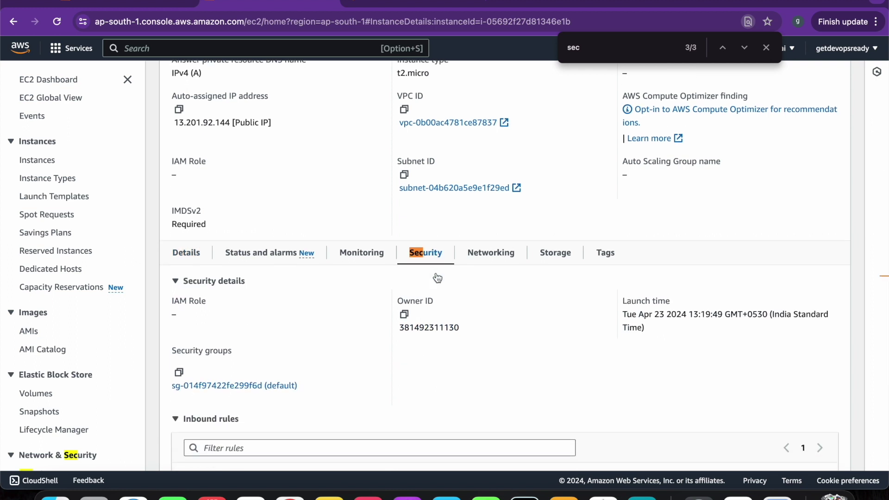
scroll(437, 276, "down", 2)
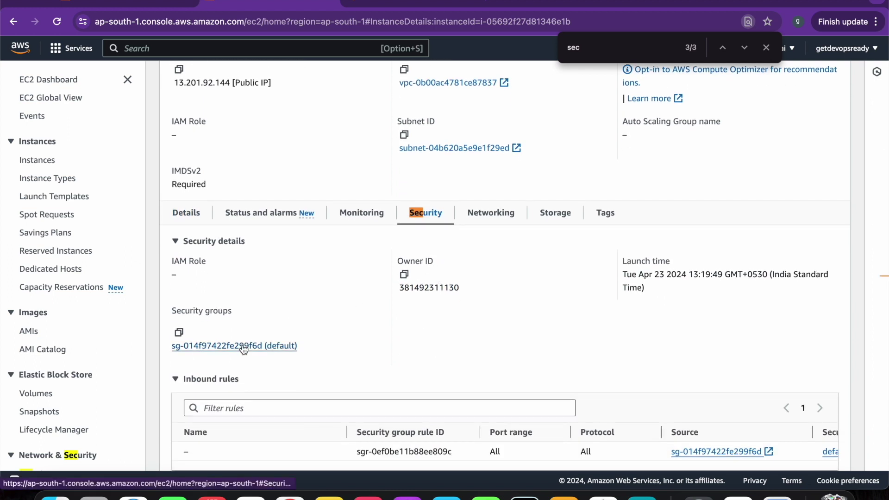
scroll(243, 344, "down", 1)
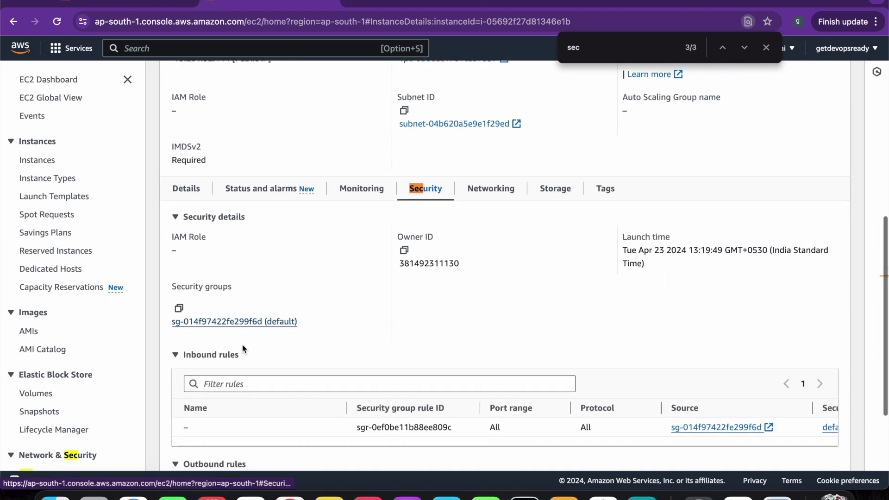
left_click(246, 322)
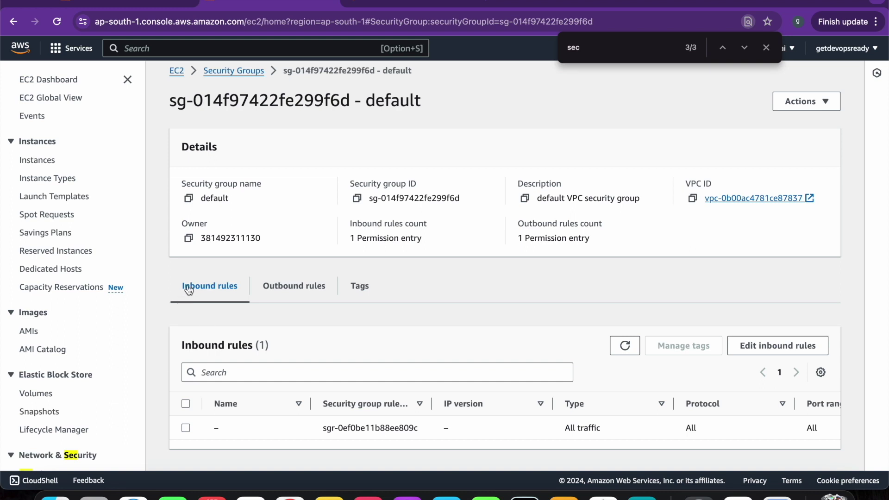
left_click_drag(317, 429, 408, 425)
left_click_drag(560, 428, 601, 428)
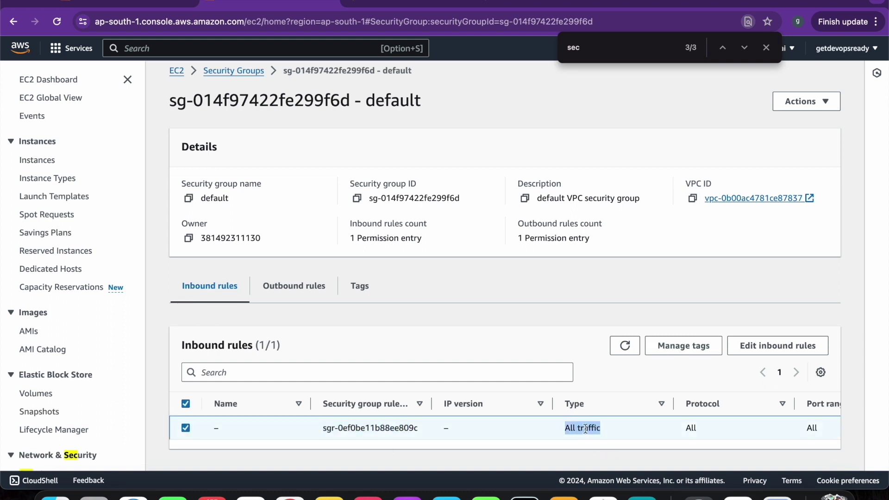
left_click(185, 428)
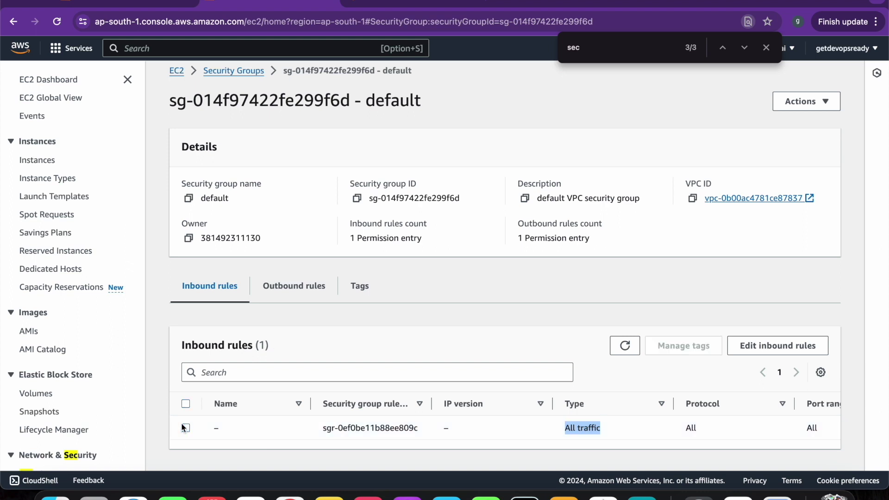
- Add an inbound rule of type SSH with source 0.0.0.0/0 to the default security group and save the rules
left_click(775, 346)
left_click(77, 307)
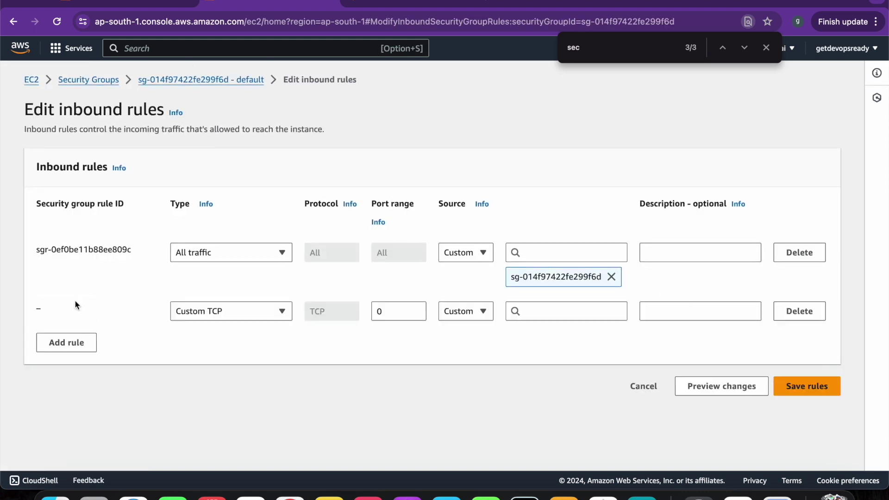
left_click(226, 306)
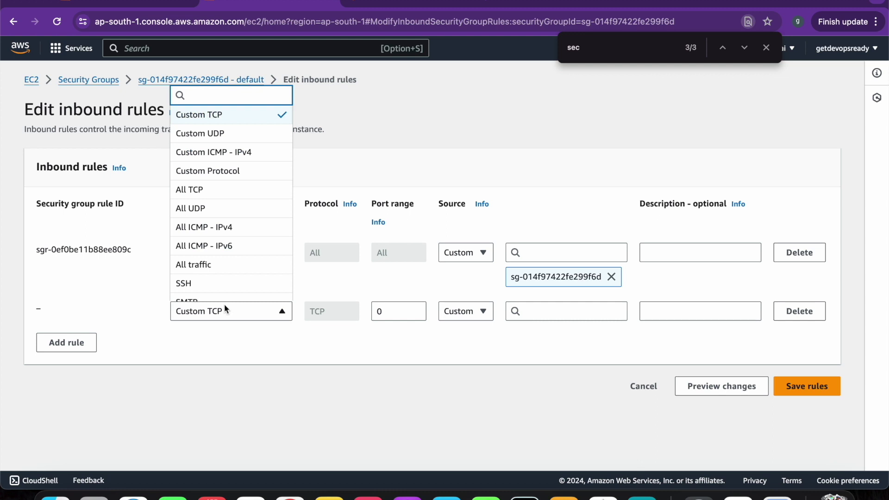
left_click(199, 284)
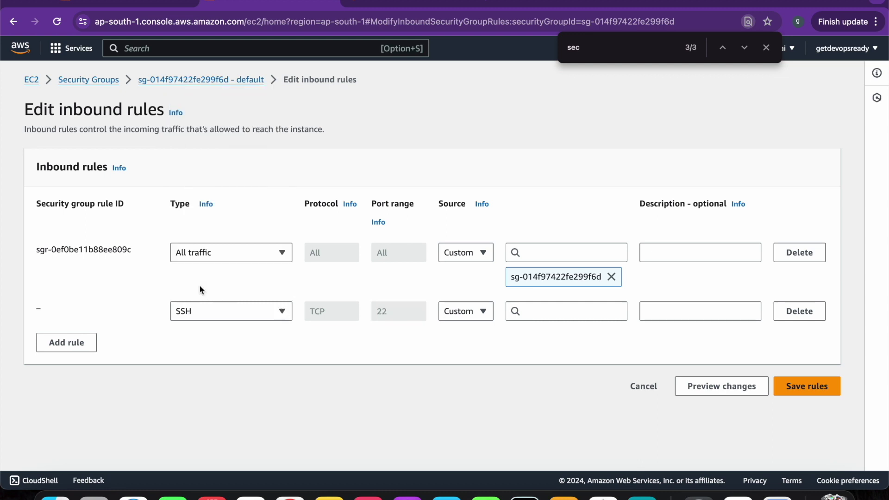
left_click(556, 308)
left_click(551, 353)
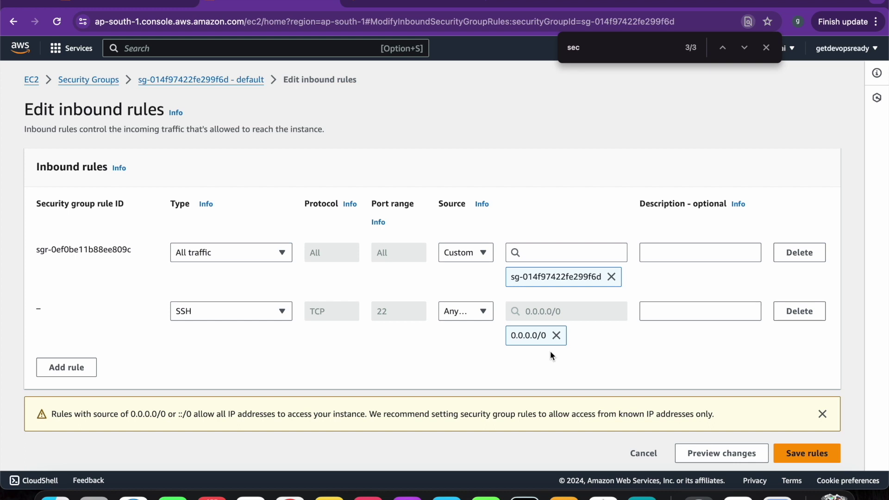
left_click(810, 456)
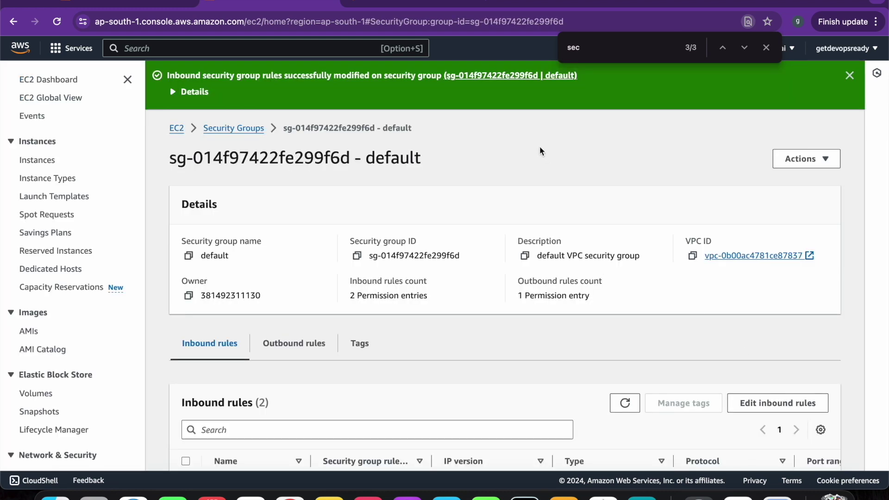
- Review the SSH entry in the default security group's inbound rules and open the list of running EC2 instances
scroll(540, 146, "down", 3)
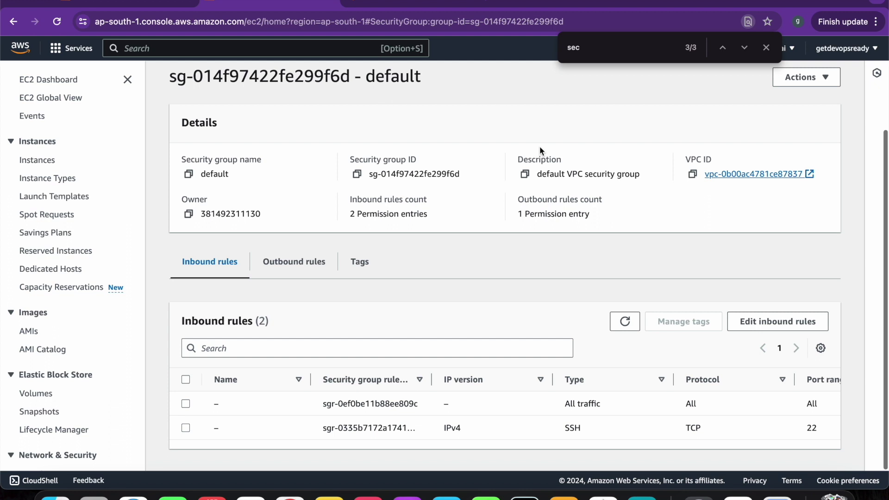
double_click(584, 428)
scroll(596, 389, "up", 3)
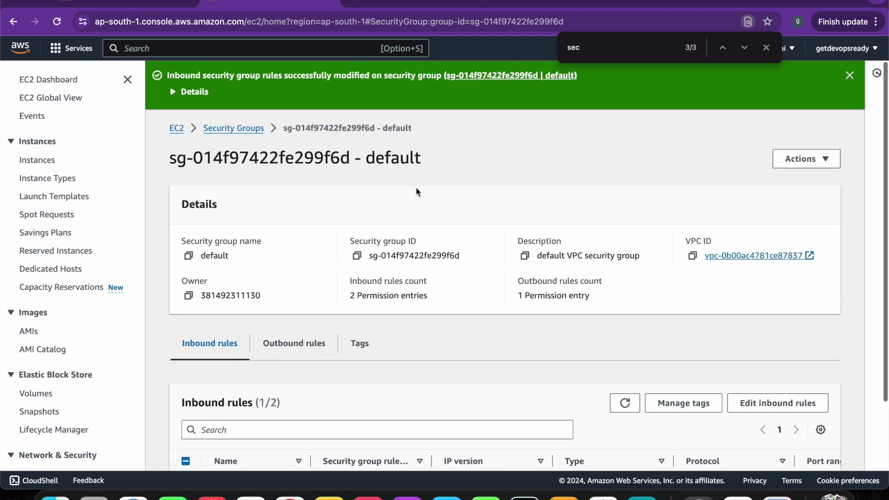
left_click(177, 128)
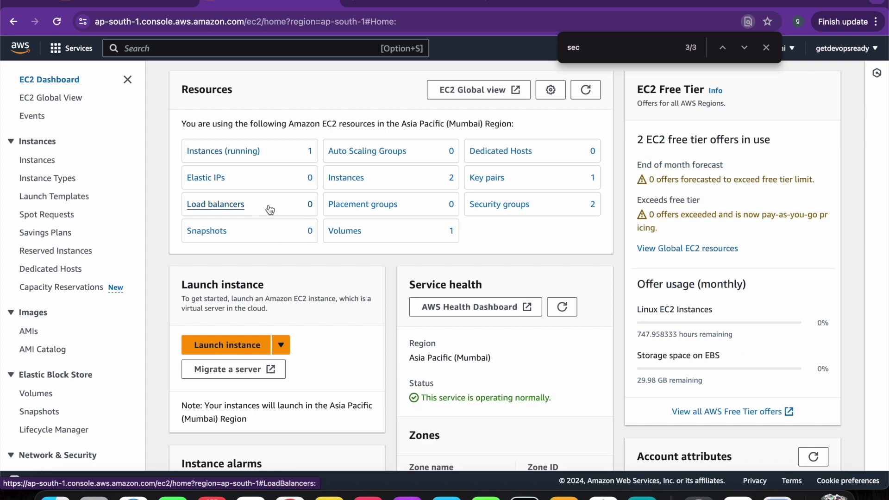
left_click(245, 157)
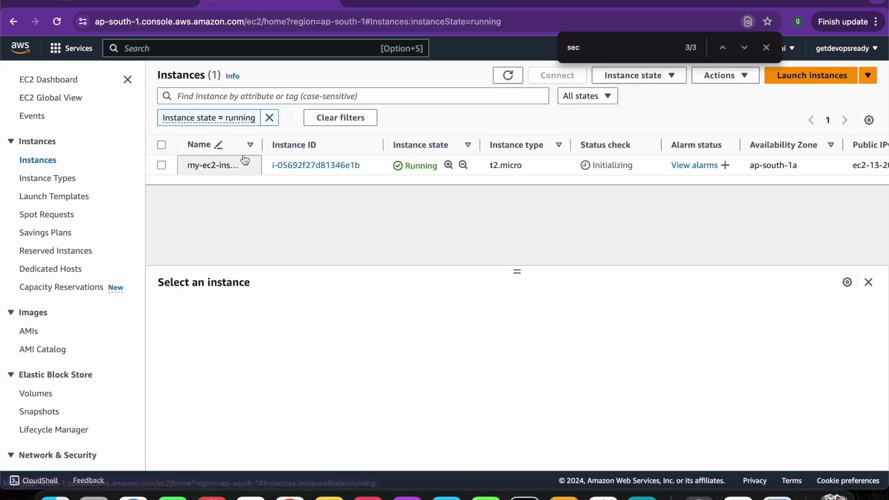
- Reload the failed EC2 Instance Connect page to retry the connection, and inspect the terminal's login banner
left_click(398, 5)
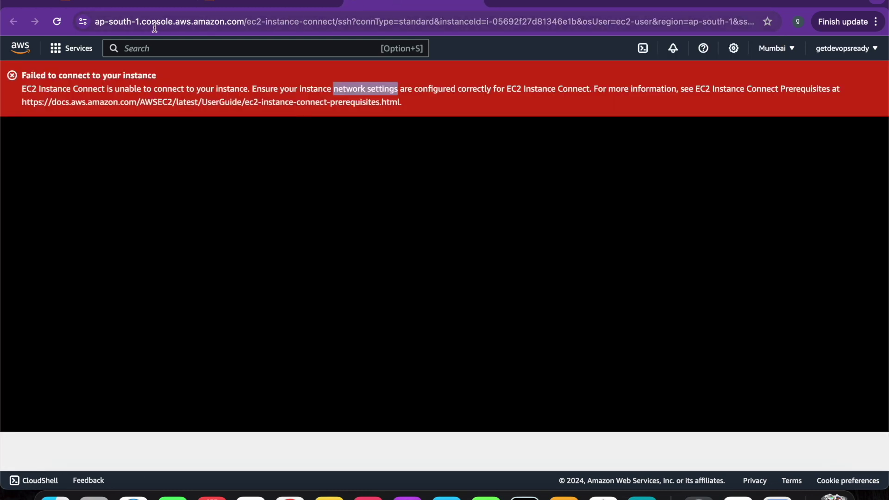
left_click(57, 22)
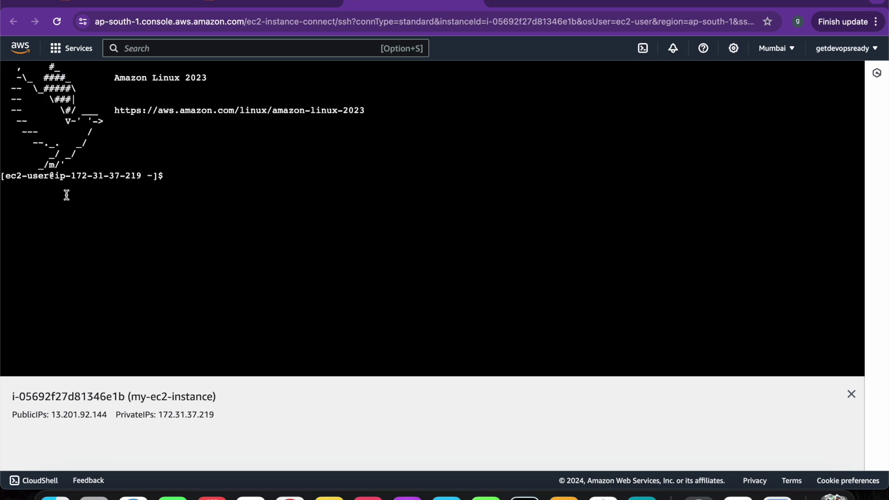
left_click_drag(116, 78, 204, 79)
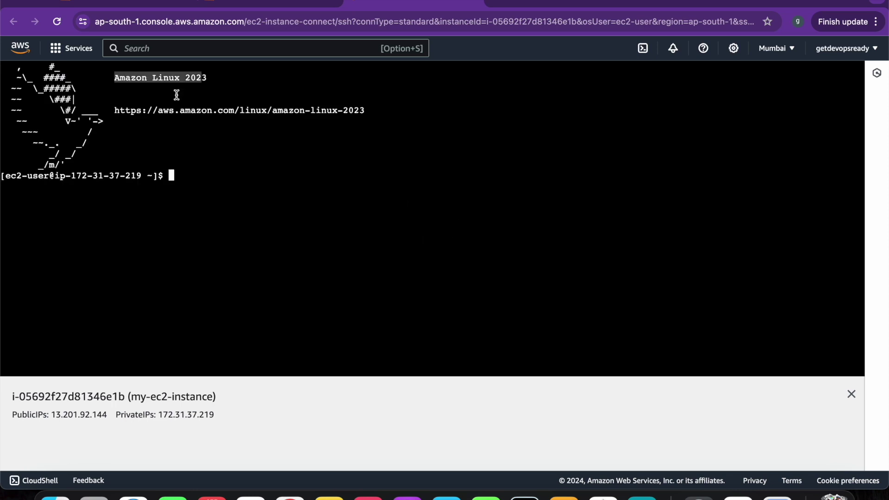
left_click_drag(131, 111, 338, 111)
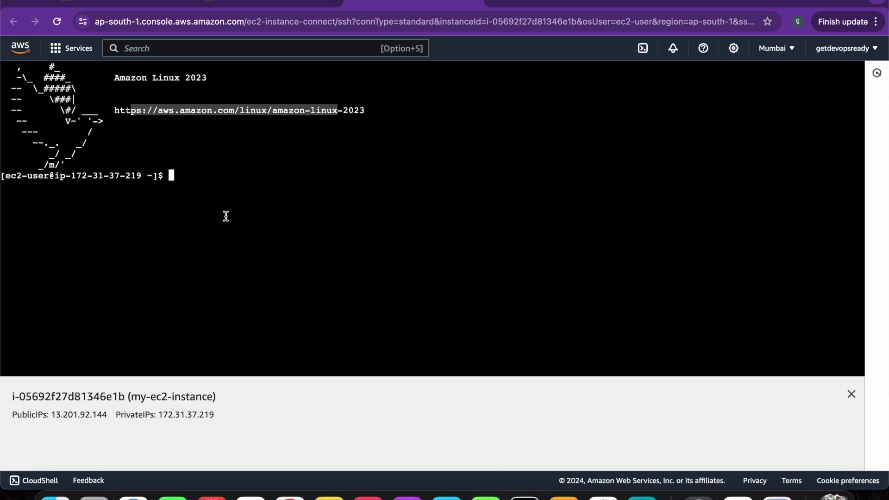
- Run sudo systemctl status httpd in the instance terminal and check the service's Active line
key("Return")
type("sudo ")
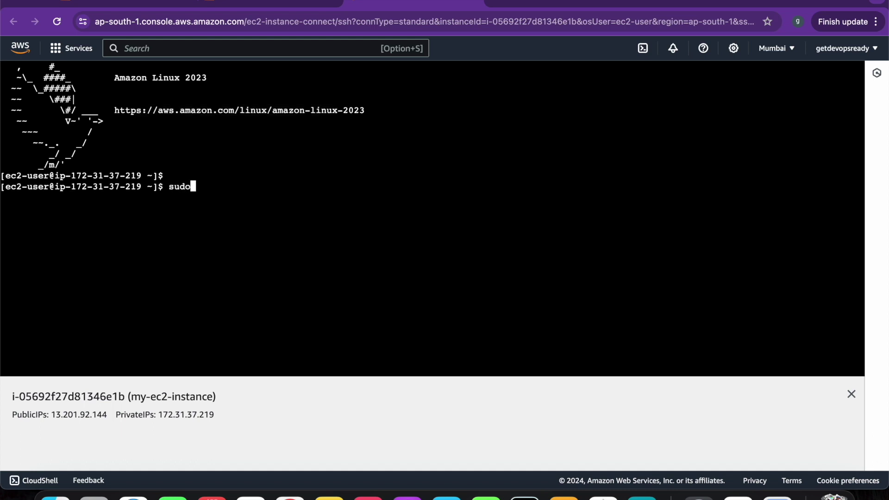
type("systemctl status h")
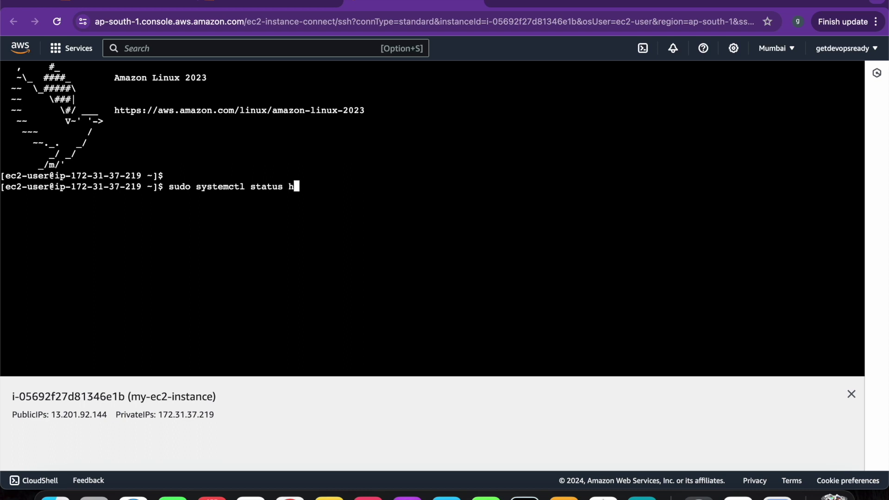
type("ttpd")
key("Return")
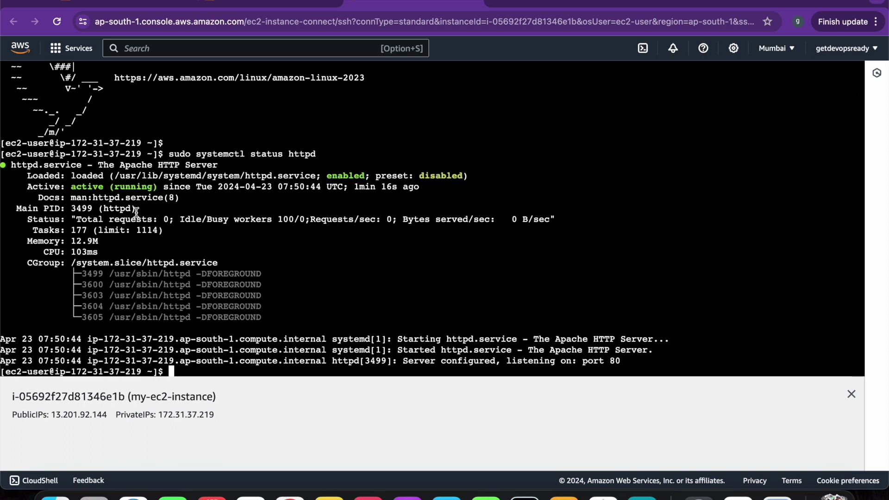
left_click_drag(71, 187, 158, 187)
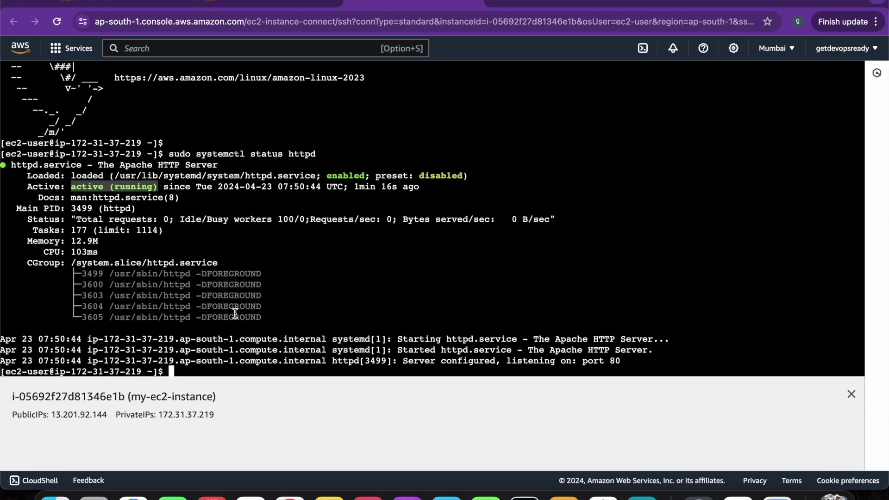
key("Return")
key("Return")
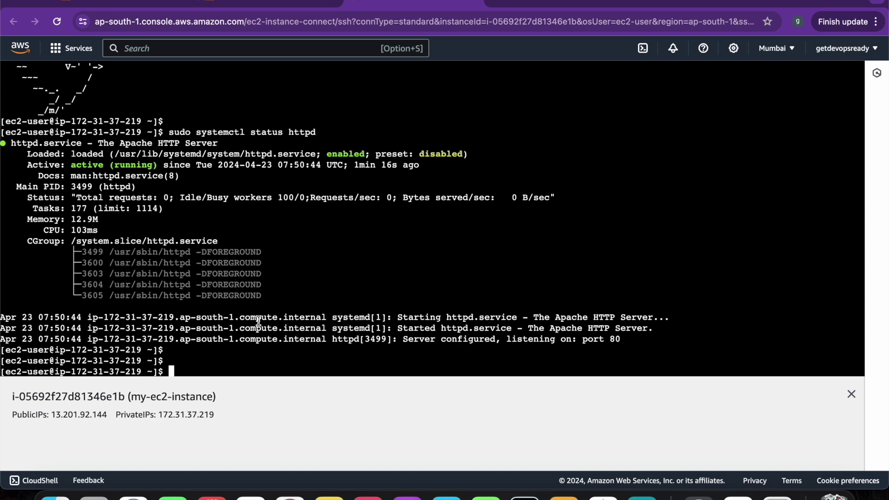